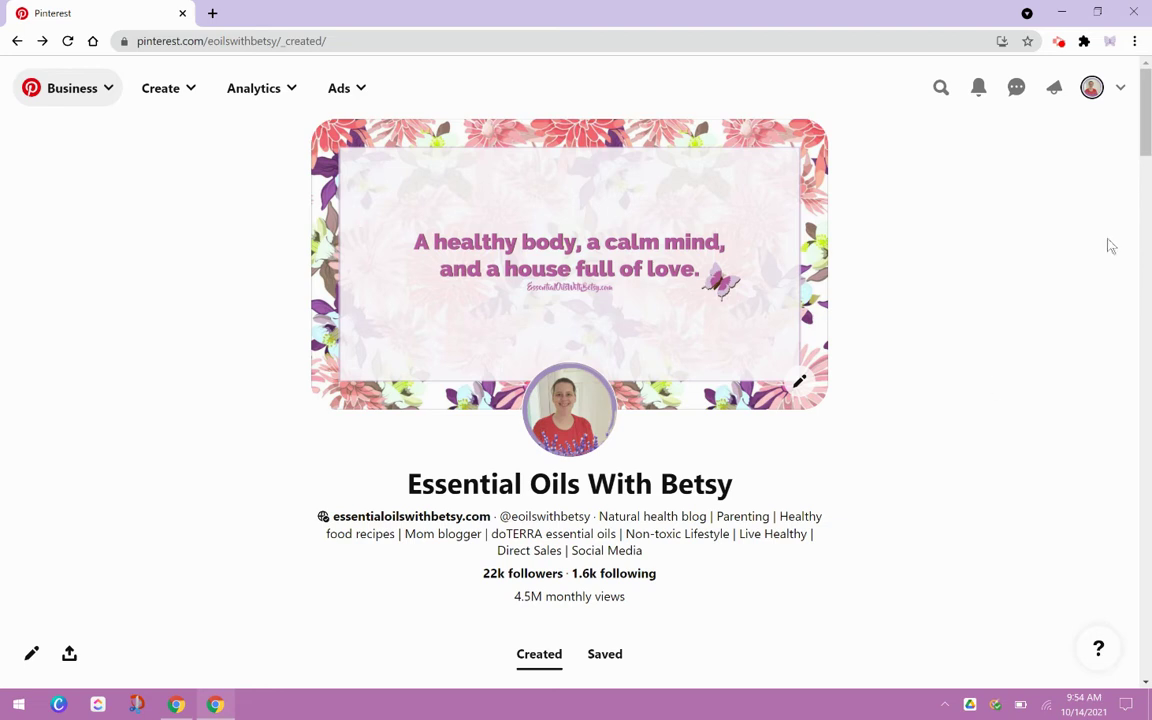
# - Scroll the profile, open the 'Today I will not stress' quote pin, then return
pyautogui.moveTo(1146, 140); pyautogui.dragTo(1148, 212)
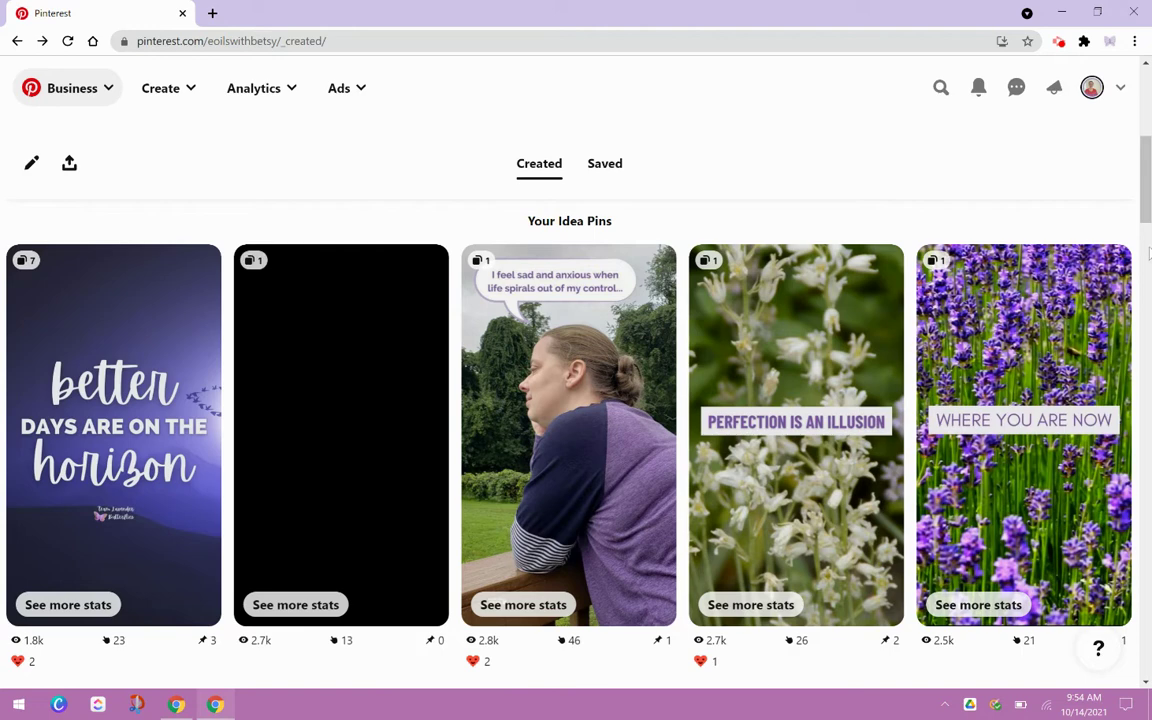
pyautogui.scroll(-5, 1147, 220)
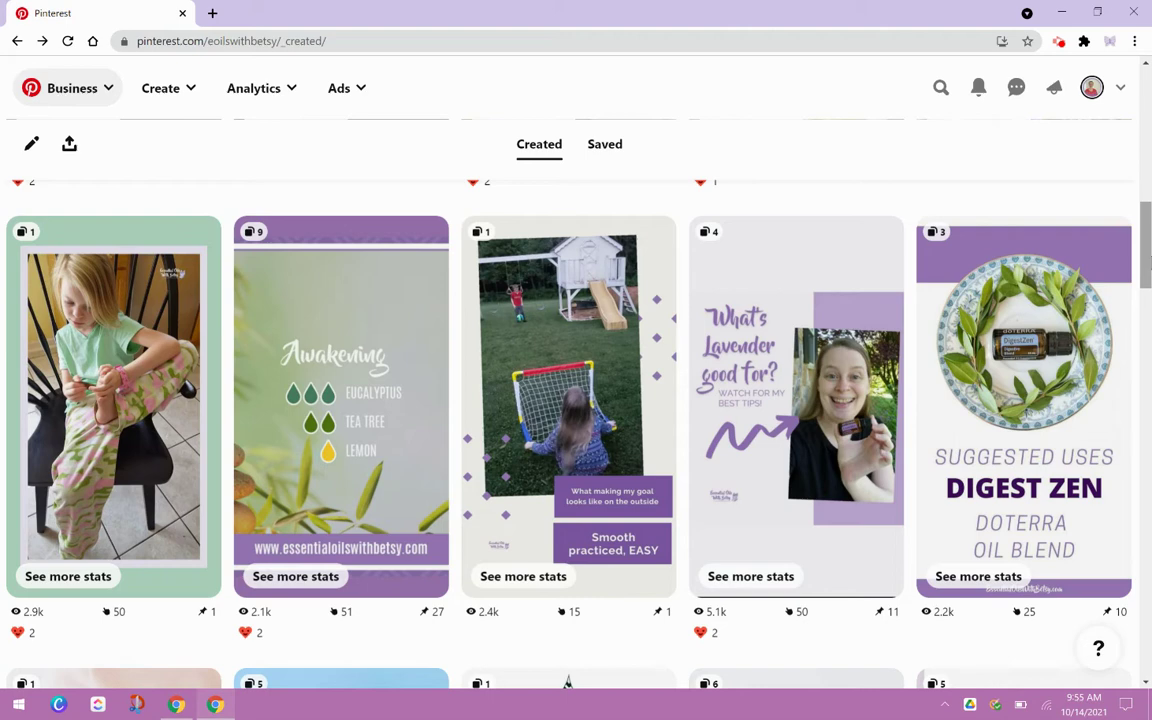
pyautogui.moveTo(1146, 256); pyautogui.dragTo(1148, 310)
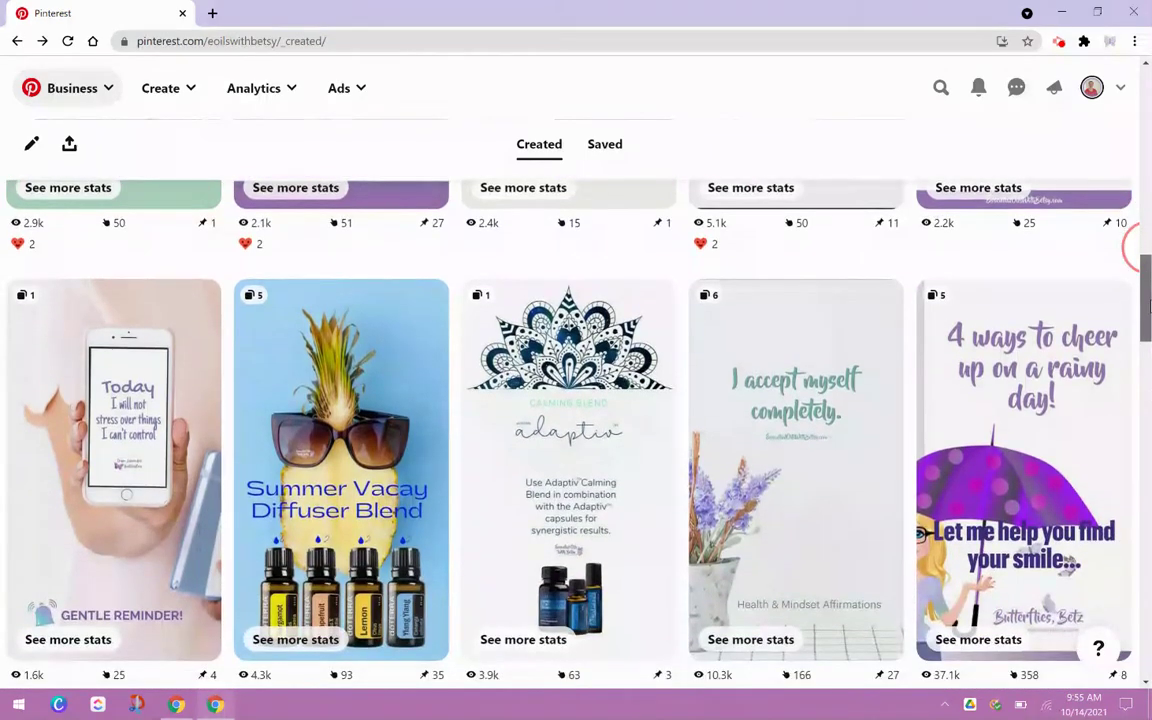
pyautogui.click(90, 483)
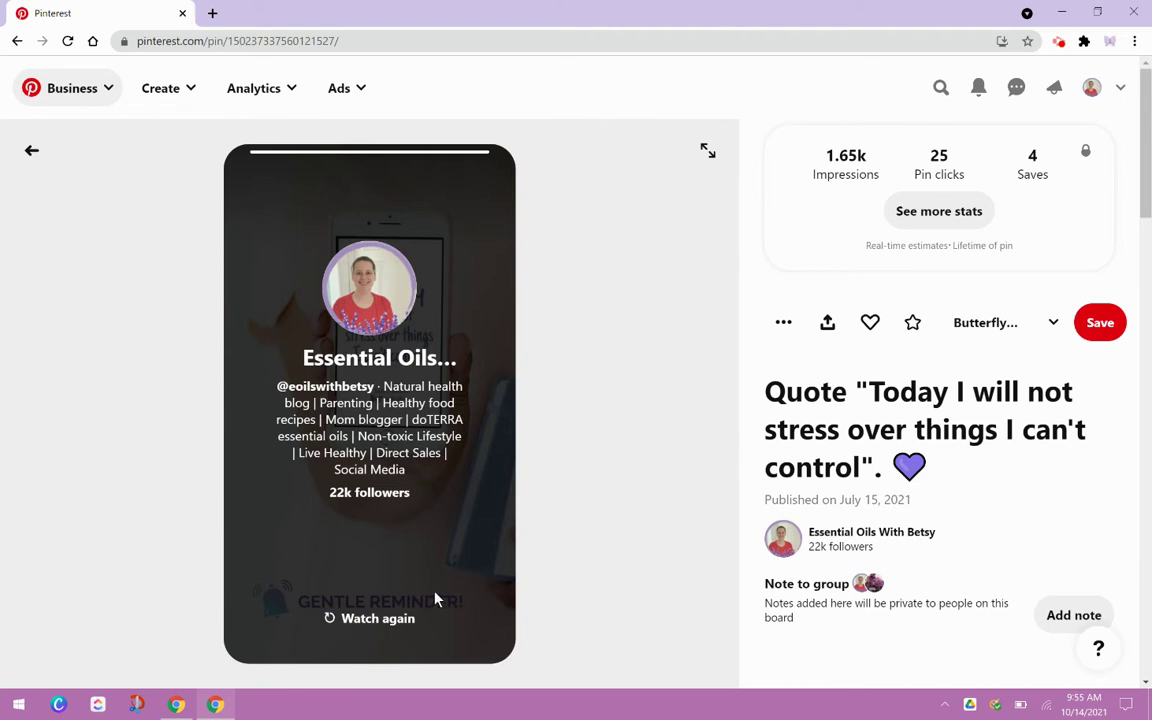
pyautogui.click(378, 283)
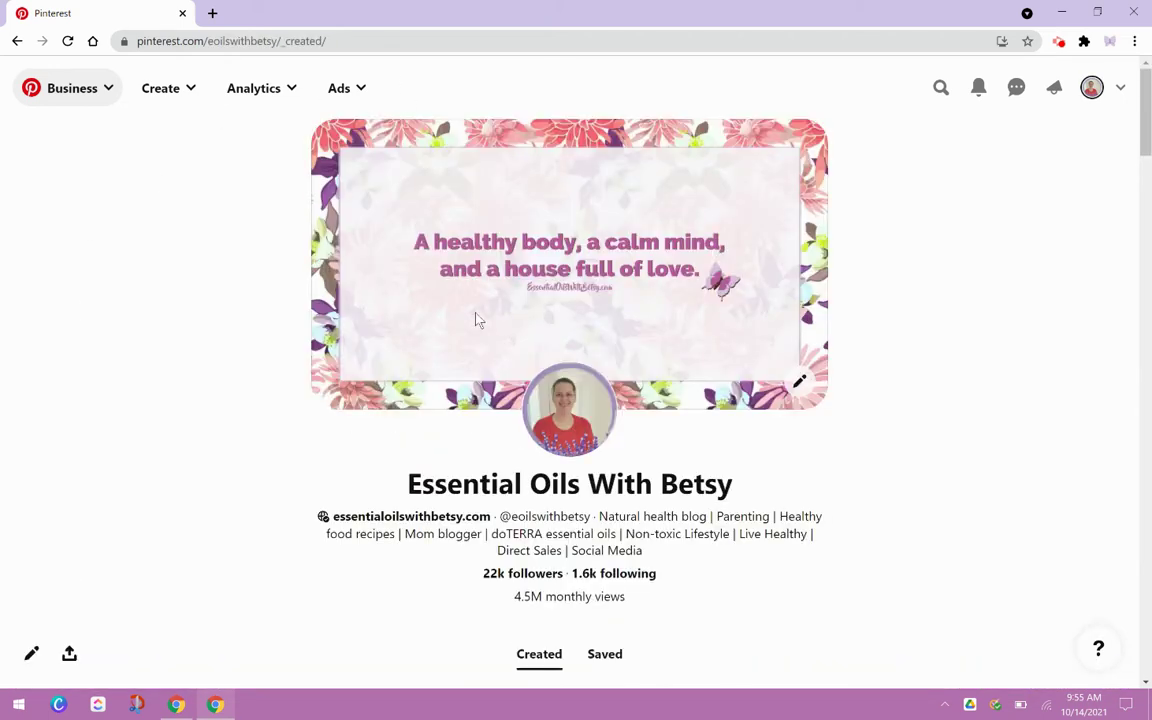
# - View the '4 ways to cheer up' Idea Pin and come back to the profile
pyautogui.moveTo(1142, 105)
pyautogui.mouseDown()
pyautogui.moveTo(1148, 450)
pyautogui.moveTo(1146, 80)
pyautogui.mouseUp()
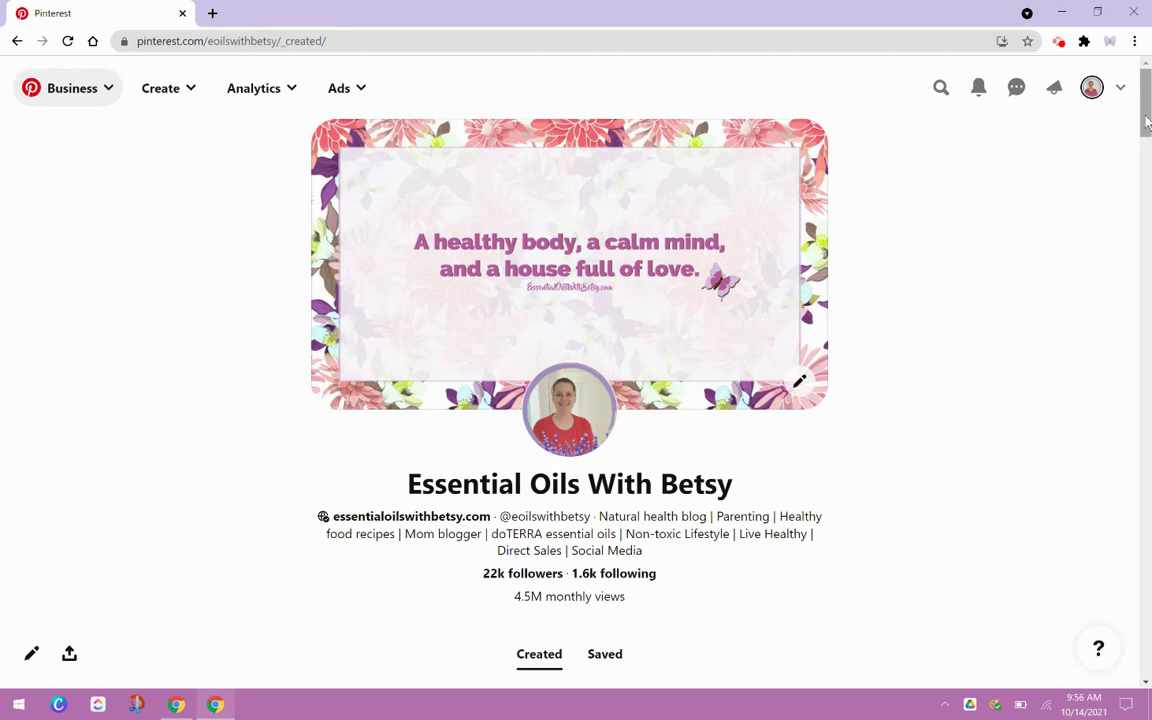
pyautogui.moveTo(1146, 120); pyautogui.dragTo(1148, 264)
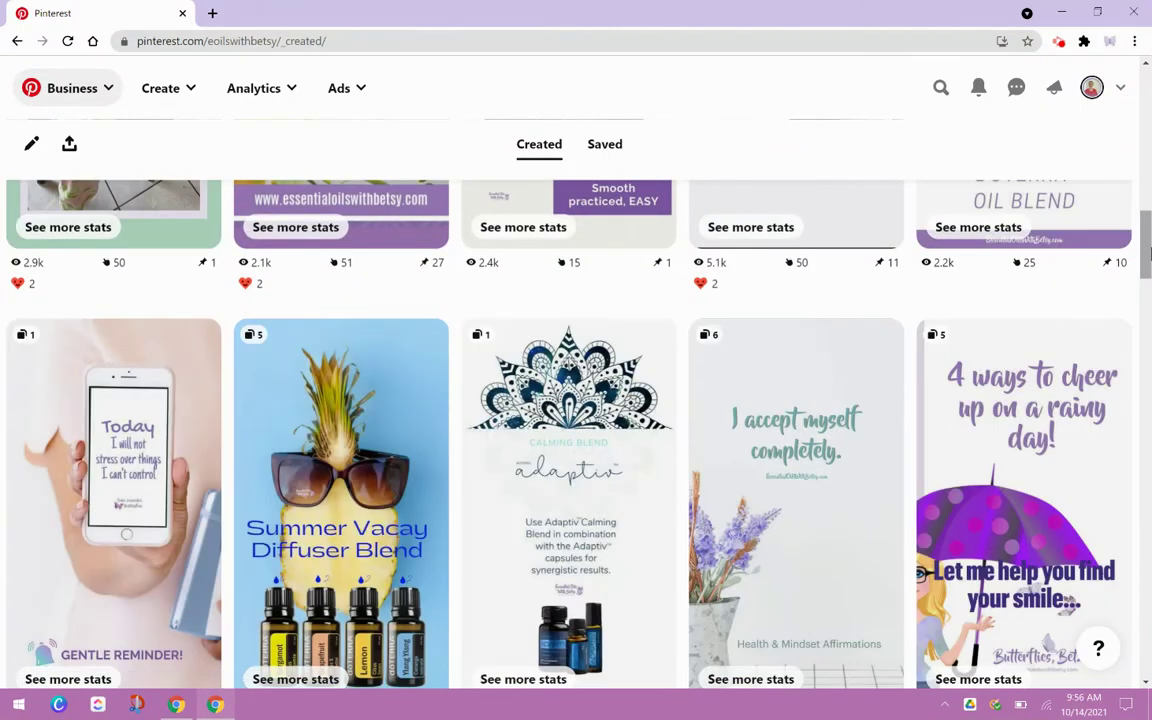
pyautogui.click(1045, 432)
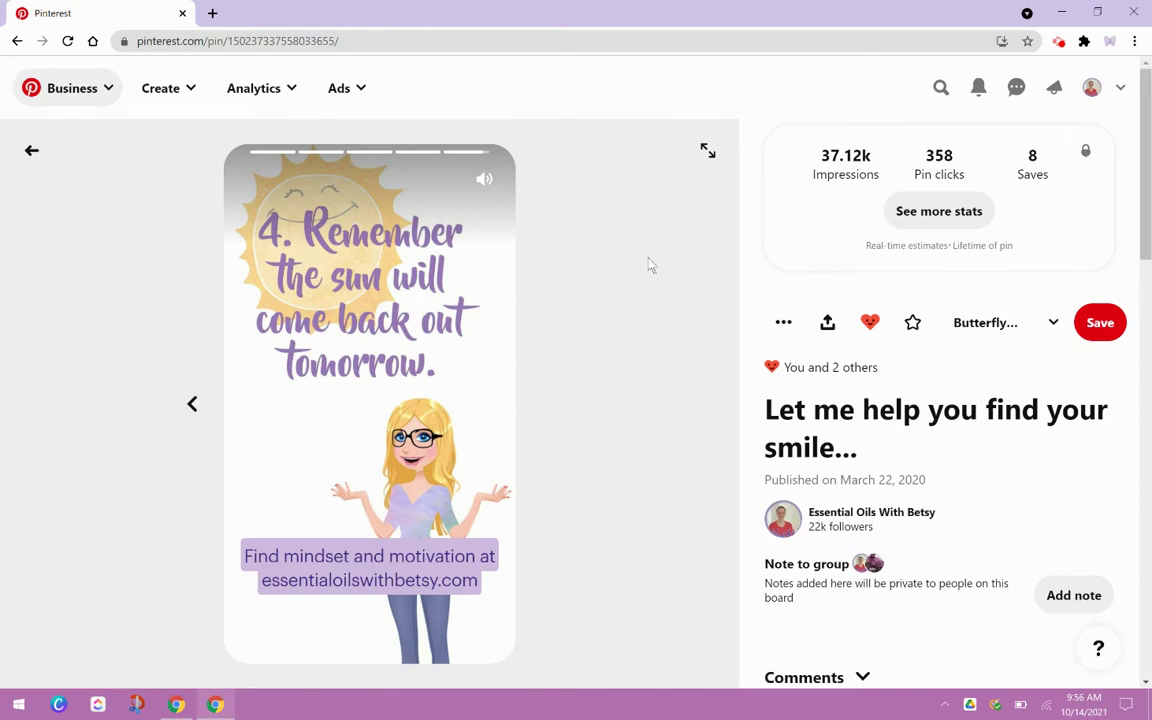
pyautogui.click(339, 279)
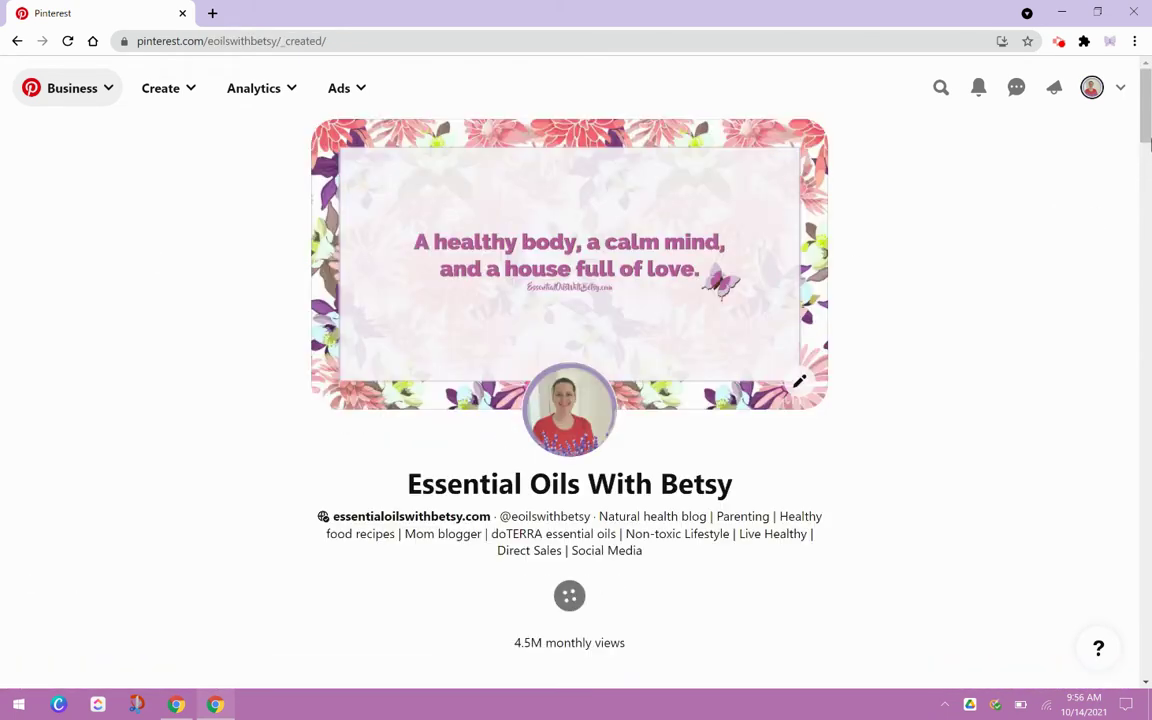
# - Open the Essential Oils For Kids Demonstration pin and lower the computer's volume
pyautogui.moveTo(1144, 94); pyautogui.dragTo(1147, 207)
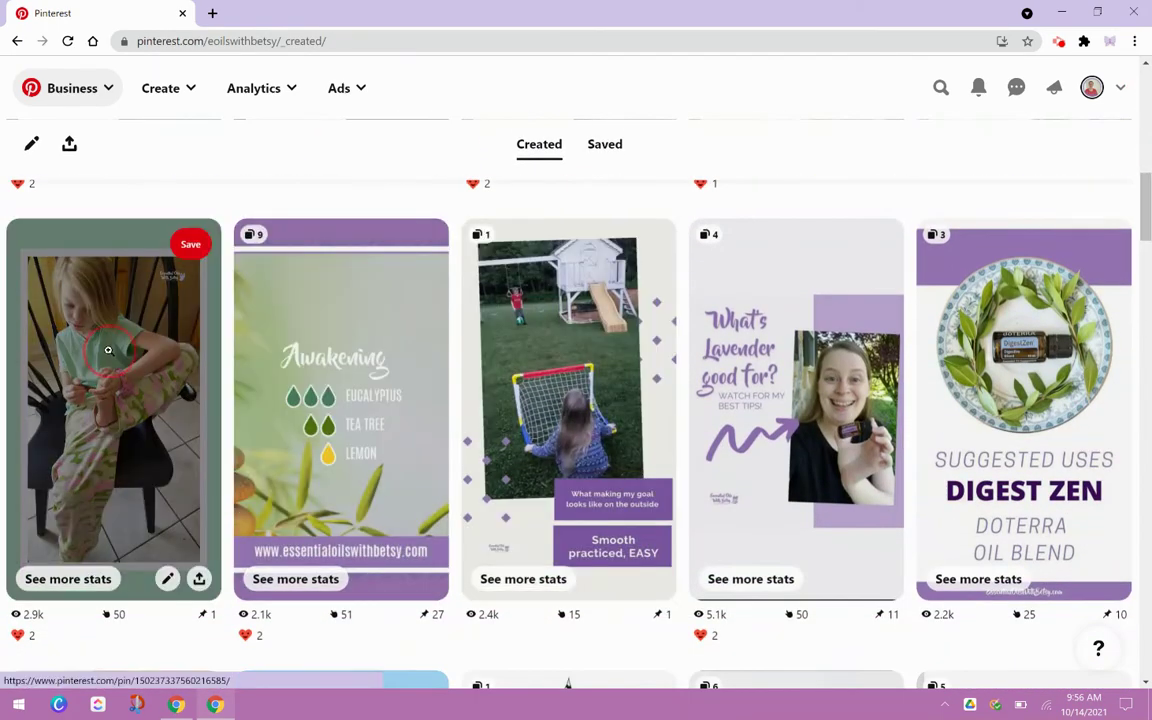
pyautogui.click(108, 349)
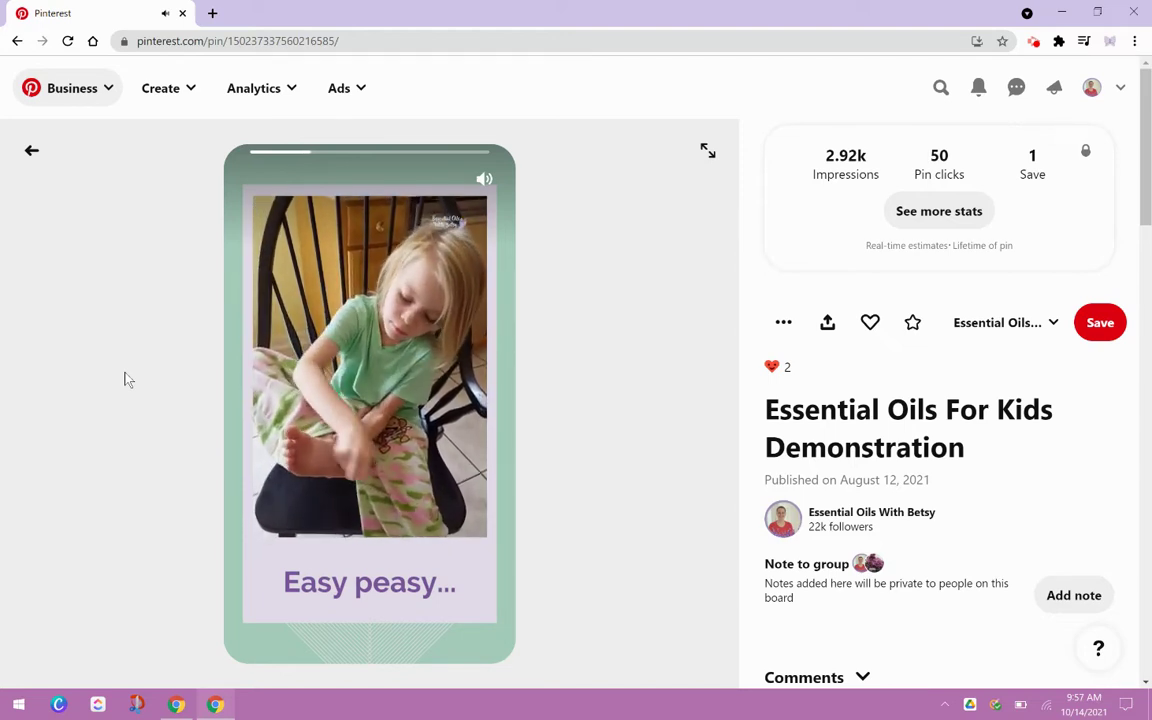
pyautogui.press('XF86AudioLowerVolume')
pyautogui.press('XF86AudioLowerVolume')
pyautogui.press('XF86AudioLowerVolume')
pyautogui.press('XF86AudioLowerVolume')
pyautogui.press('XF86AudioLowerVolume')
pyautogui.press('XF86AudioLowerVolume')
pyautogui.press('XF86AudioLowerVolume')
pyautogui.press('XF86AudioLowerVolume')
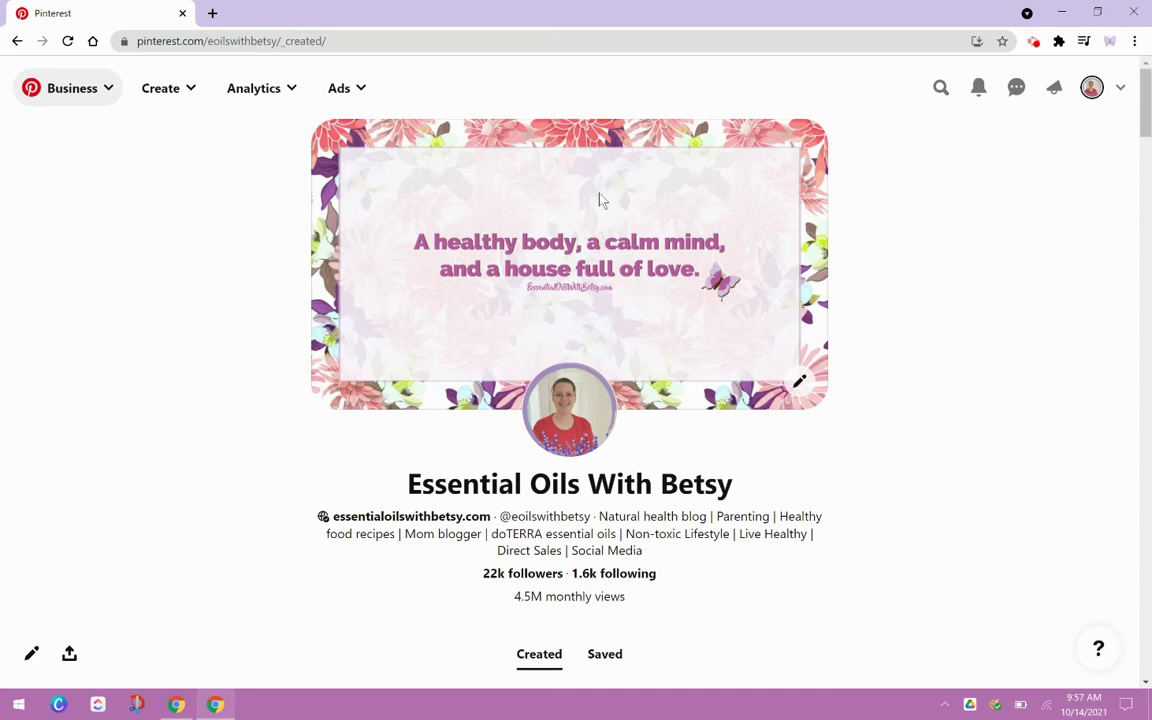
# - Switch to the Home feed, scroll through its pins, then return to the profile's Created pins
pyautogui.click(110, 88)
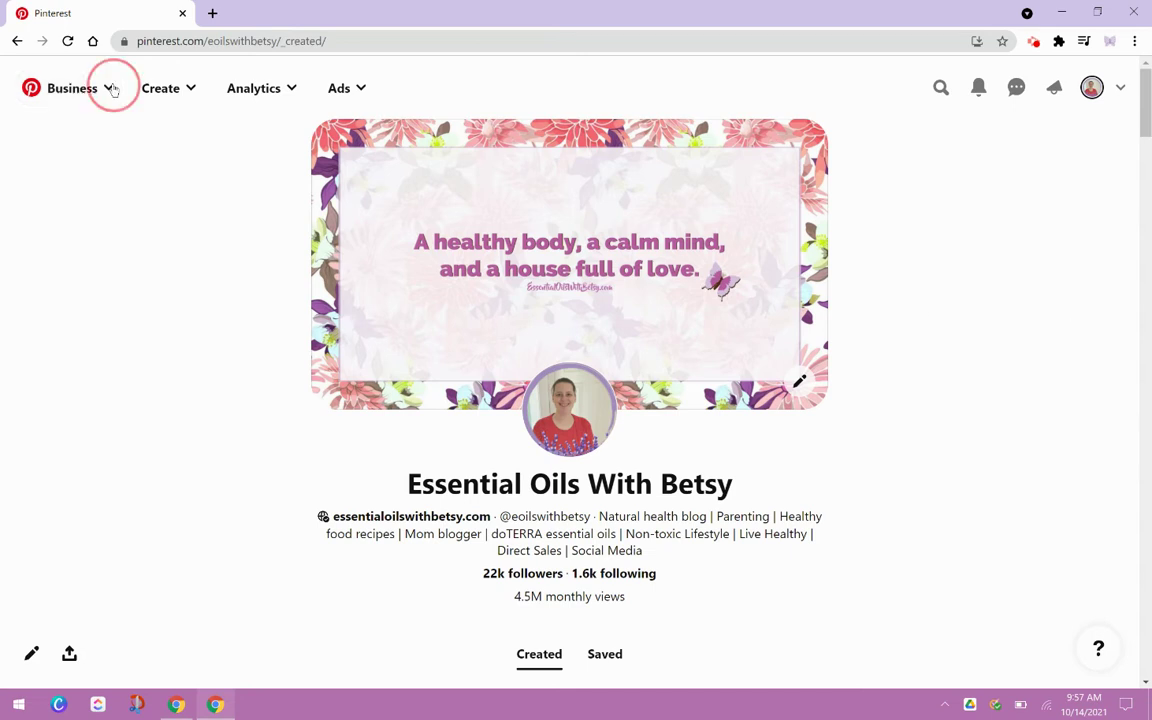
pyautogui.click(98, 166)
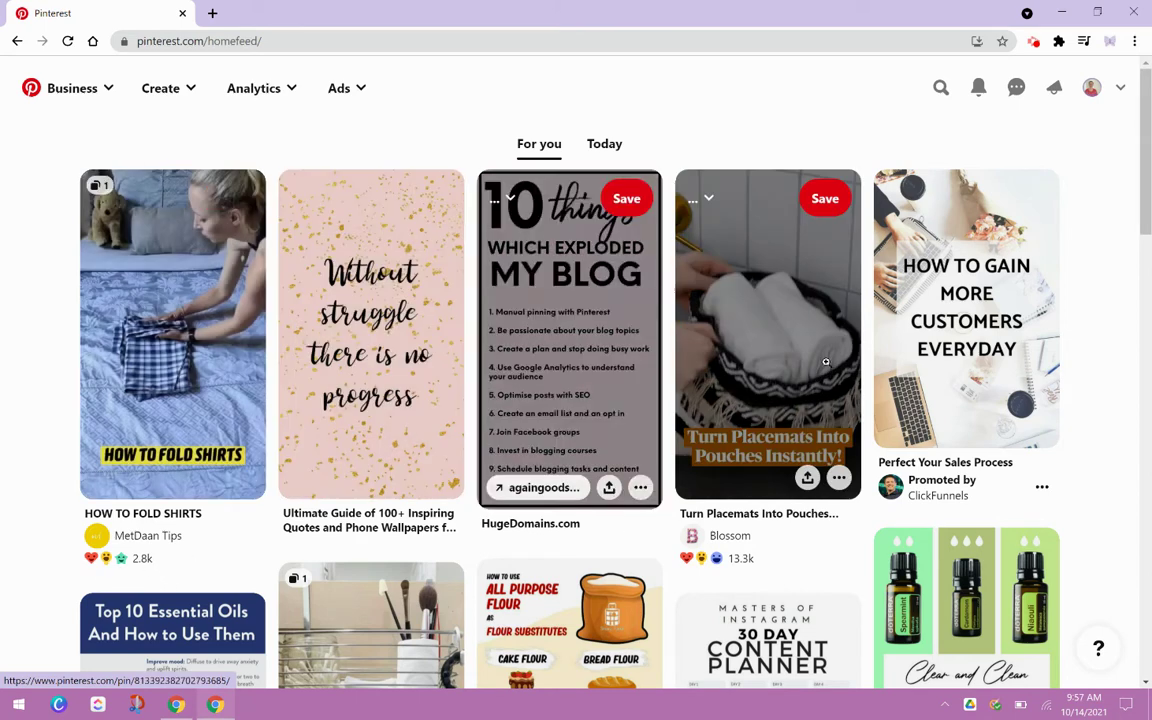
pyautogui.moveTo(1147, 172); pyautogui.dragTo(1149, 236)
pyautogui.scroll(-4, 557, 348)
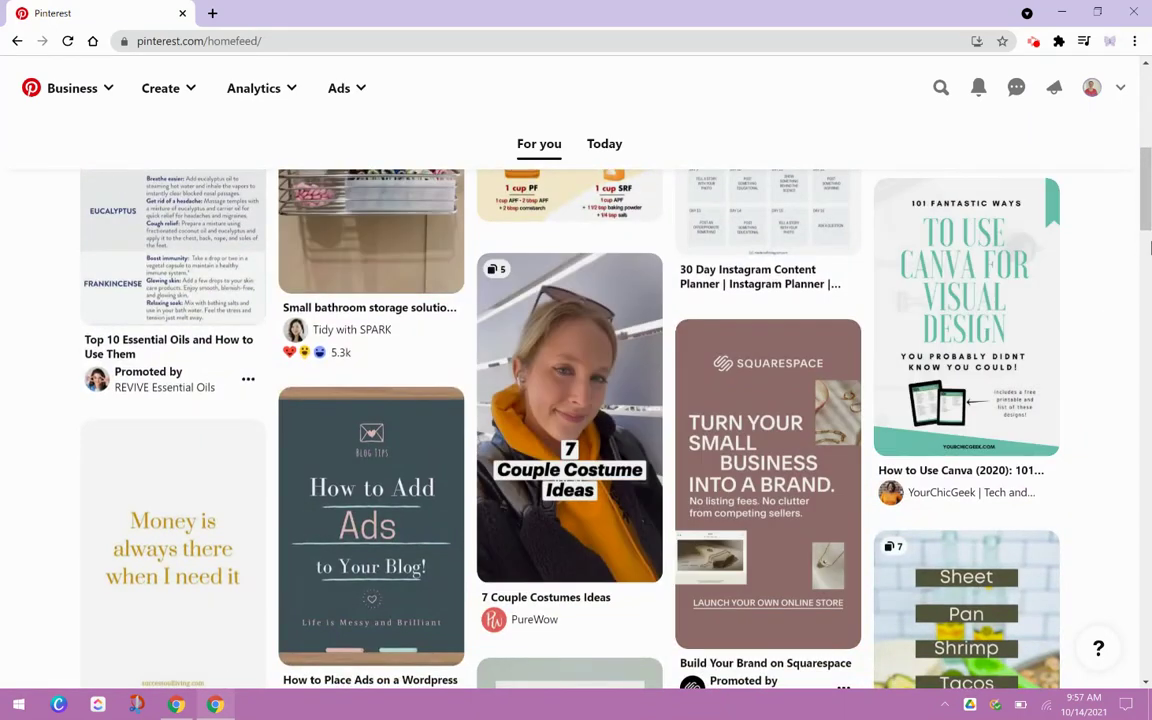
pyautogui.moveTo(1147, 200); pyautogui.dragTo(1147, 175)
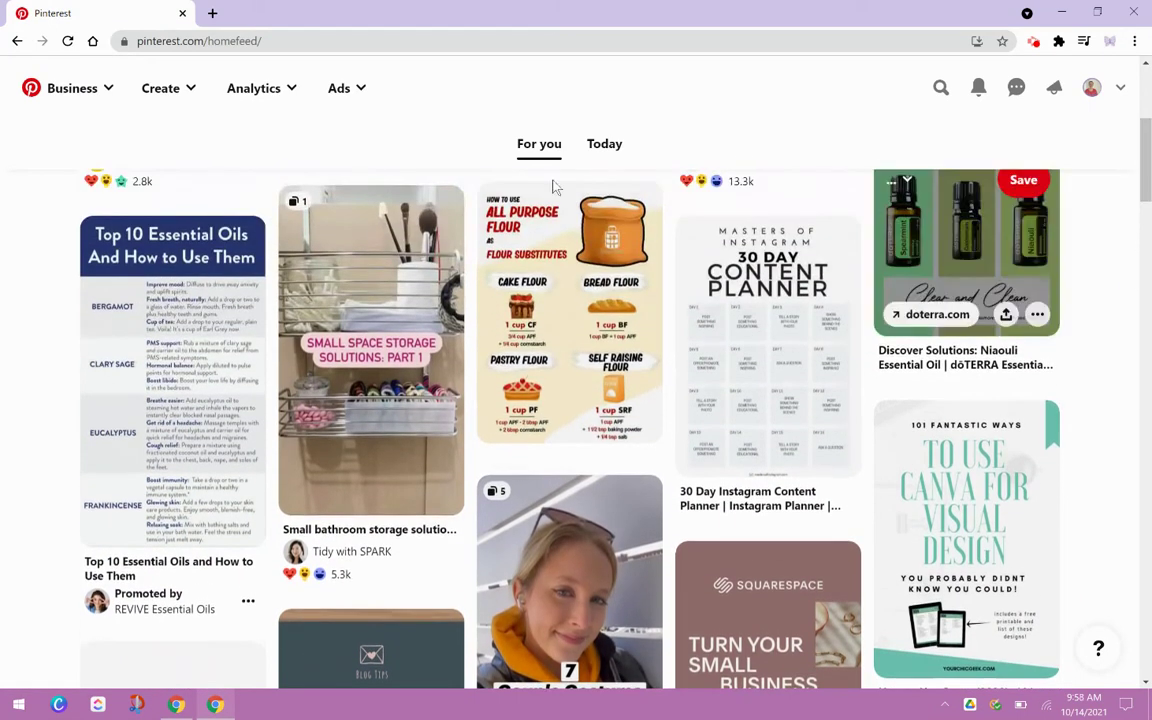
pyautogui.moveTo(1147, 190); pyautogui.dragTo(1148, 268)
pyautogui.scroll(-3, 1150, 266)
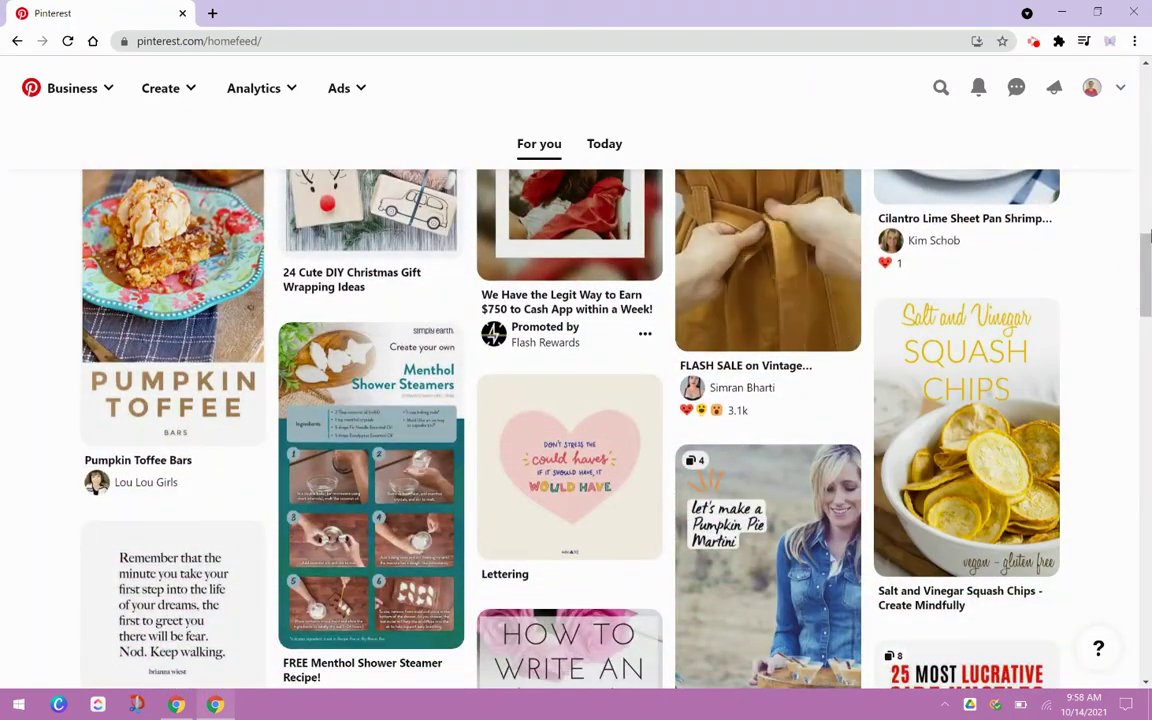
pyautogui.moveTo(1148, 250); pyautogui.dragTo(1148, 72)
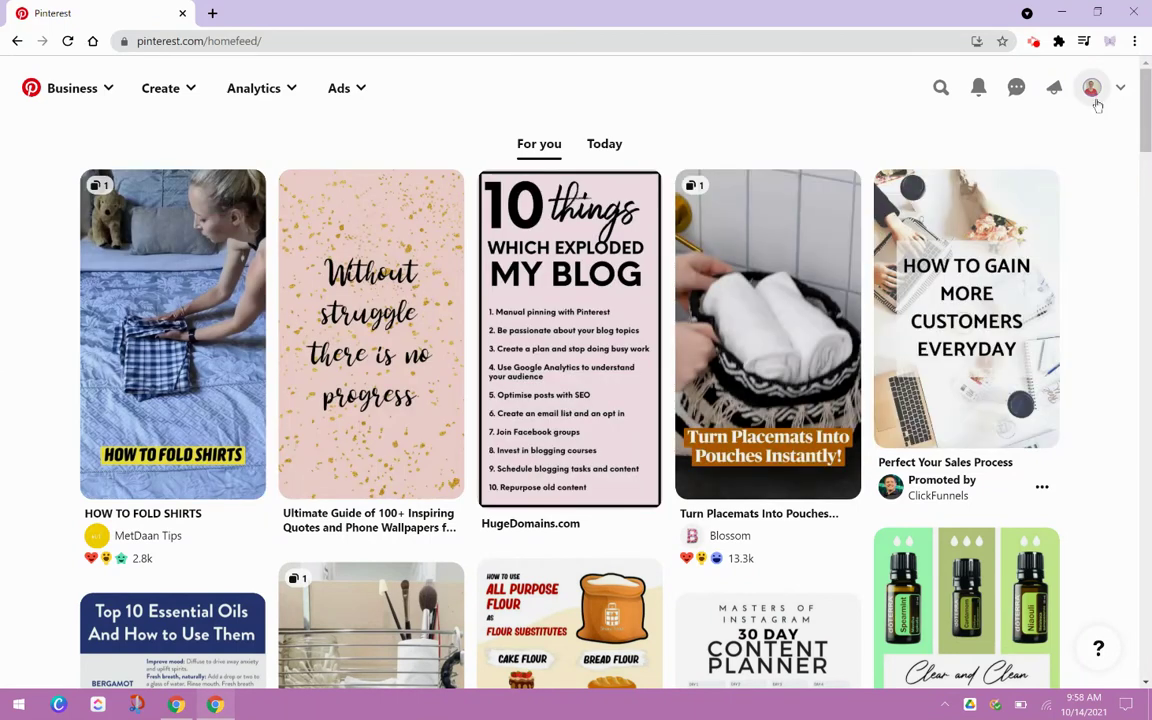
pyautogui.click(1096, 98)
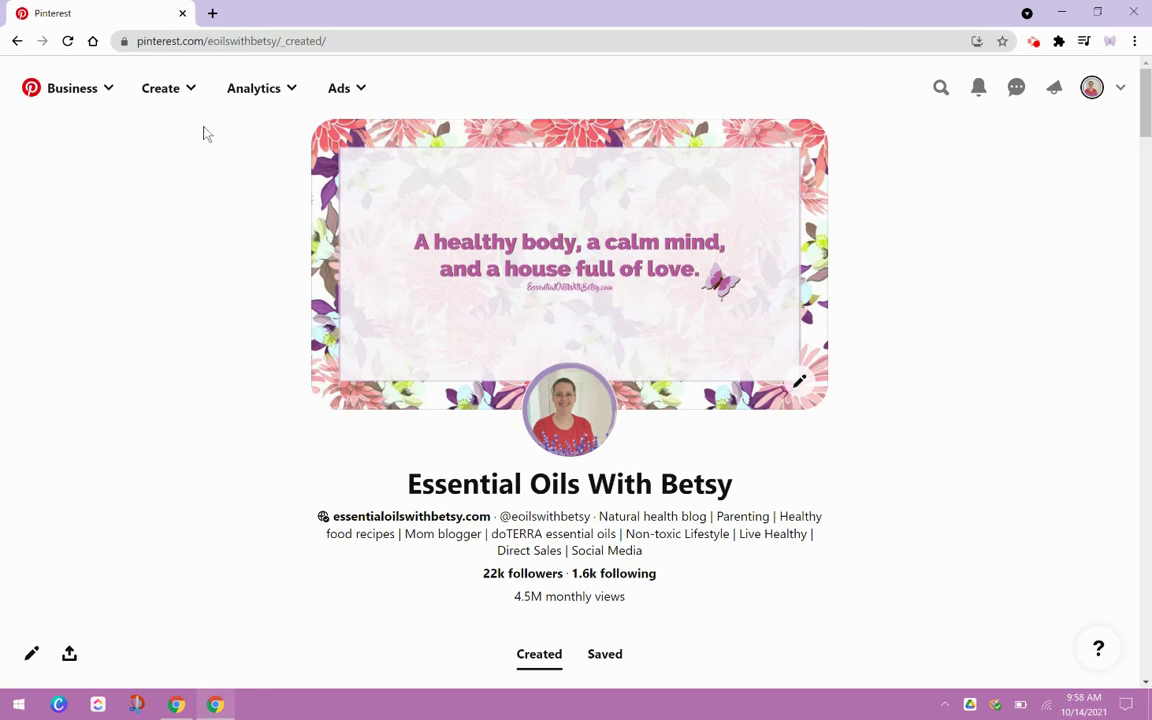
# - Start a brand new Idea Pin from Create > Create Idea Pin
pyautogui.click(190, 99)
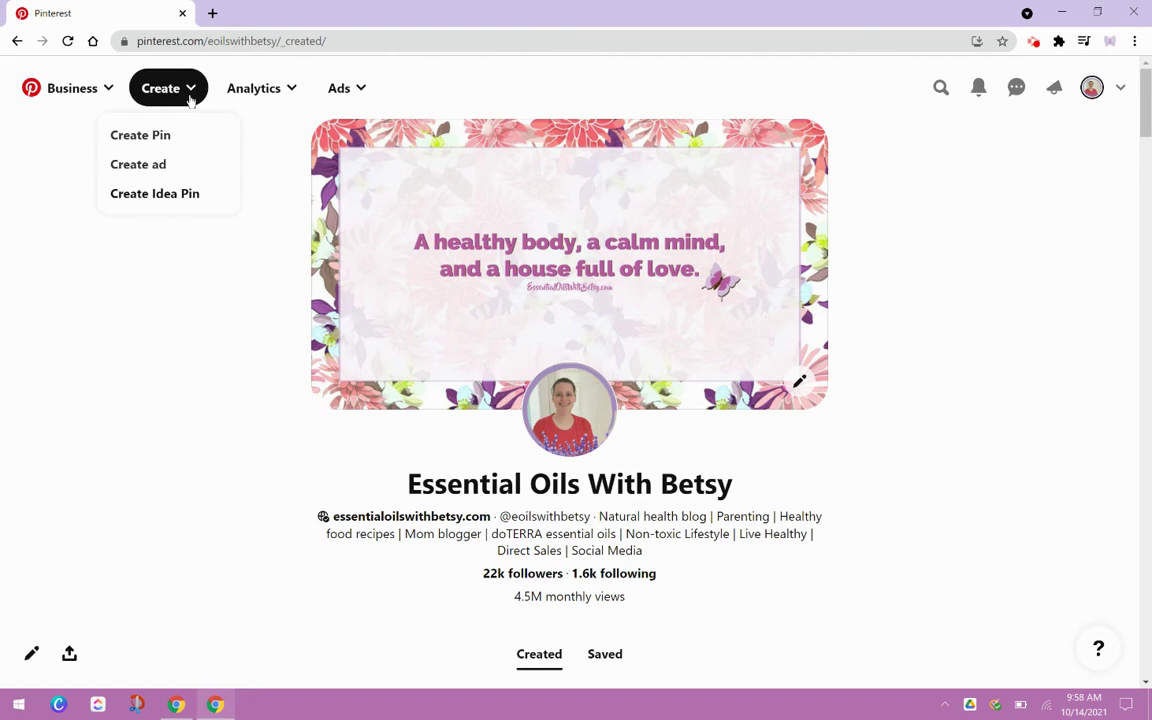
pyautogui.click(167, 203)
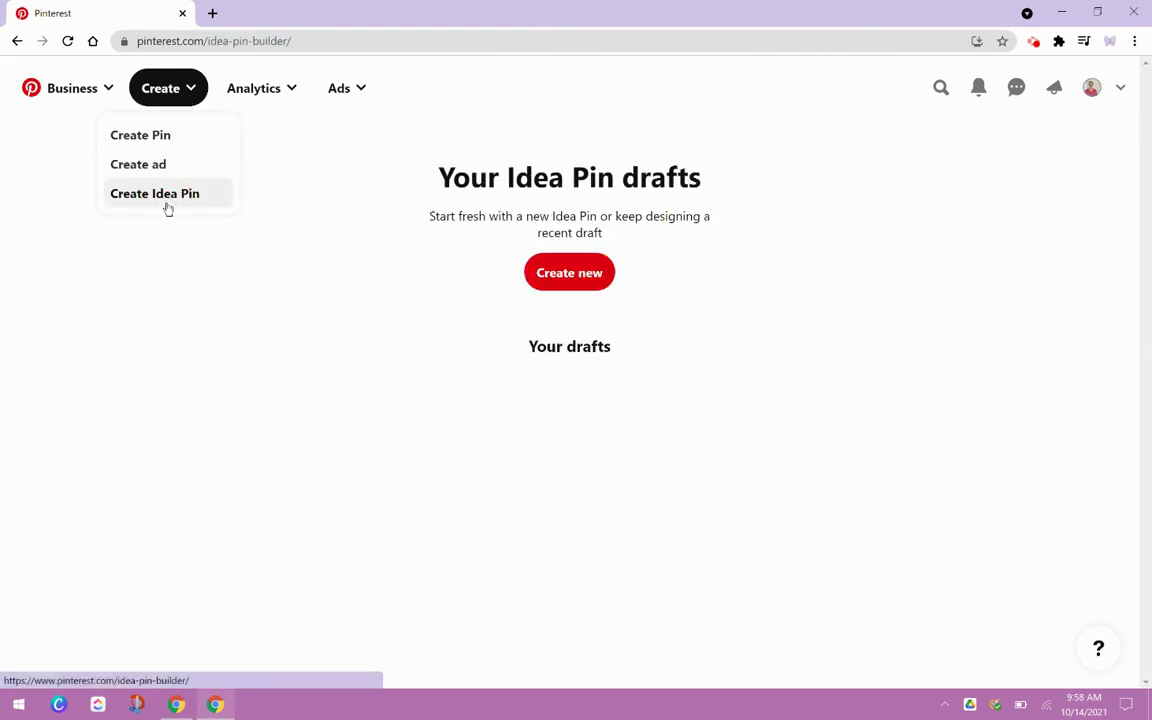
pyautogui.click(359, 239)
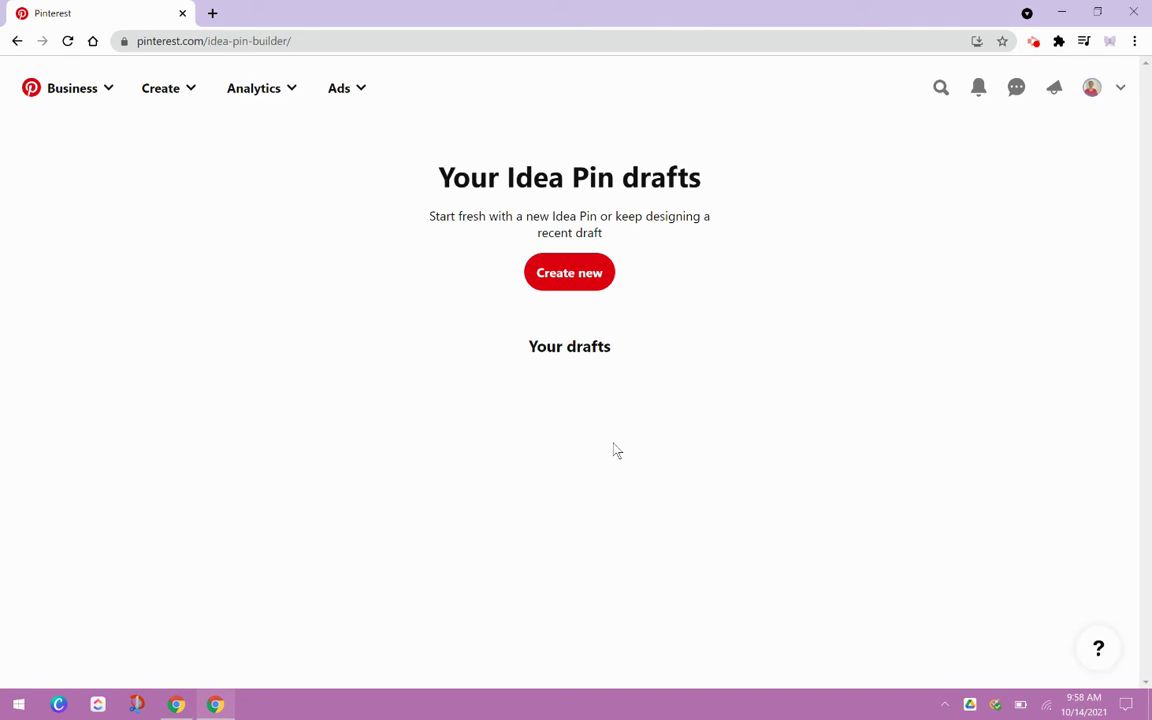
pyautogui.click(584, 281)
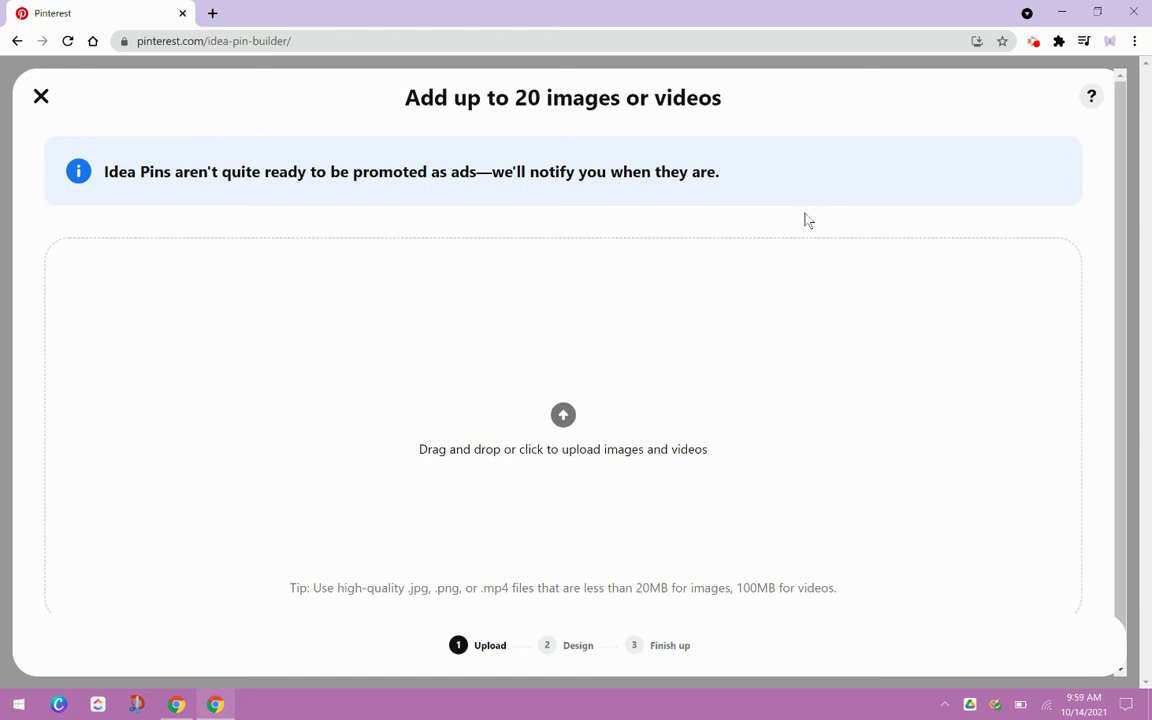
# - Upload 'Inspiring Quotes About Life Video.mp4' as the Idea Pin's first page
pyautogui.click(563, 415)
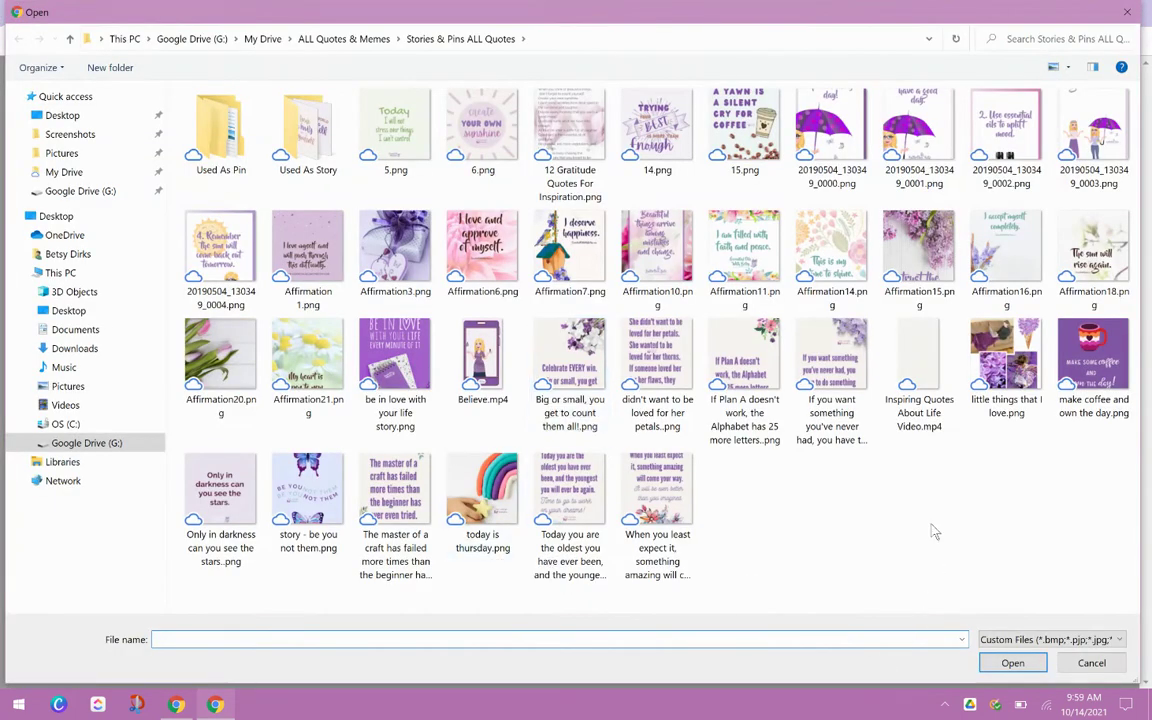
pyautogui.doubleClick(918, 370)
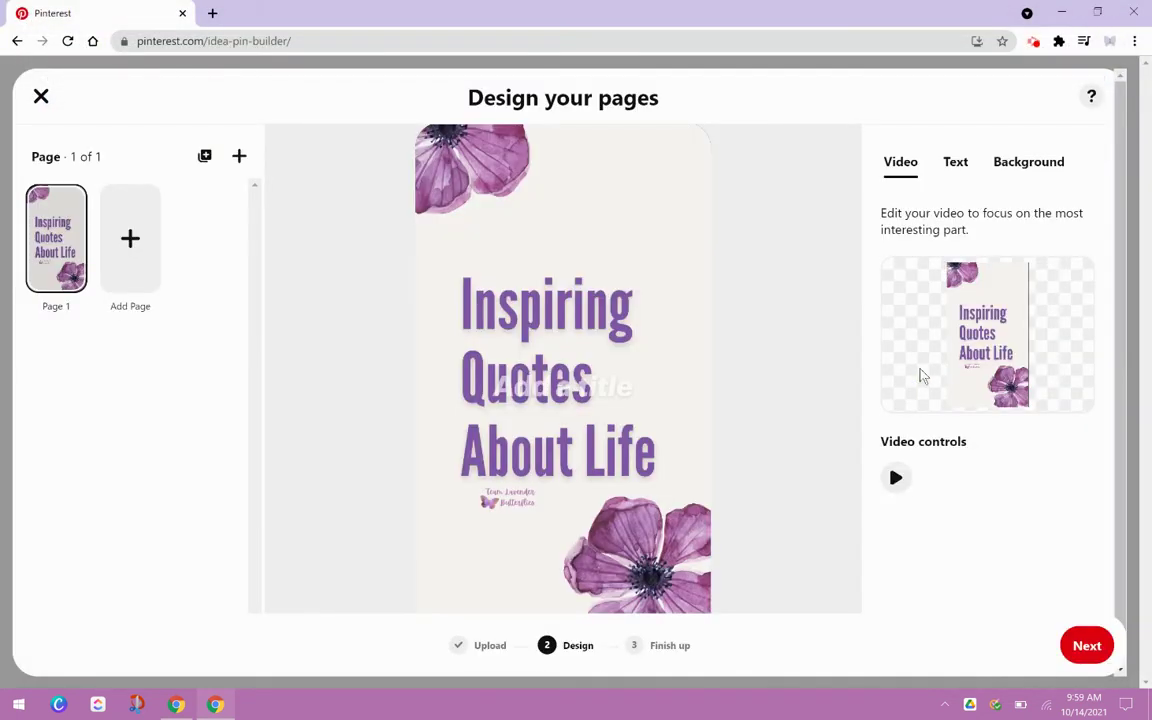
pyautogui.click(532, 382)
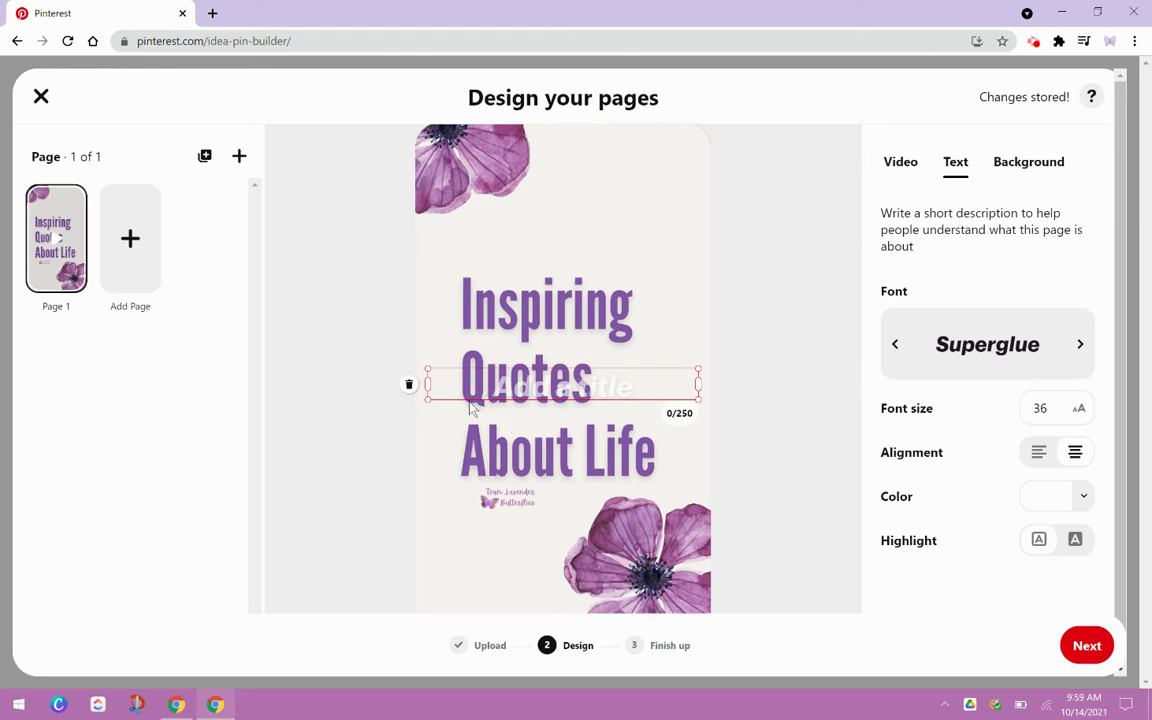
pyautogui.click(535, 392)
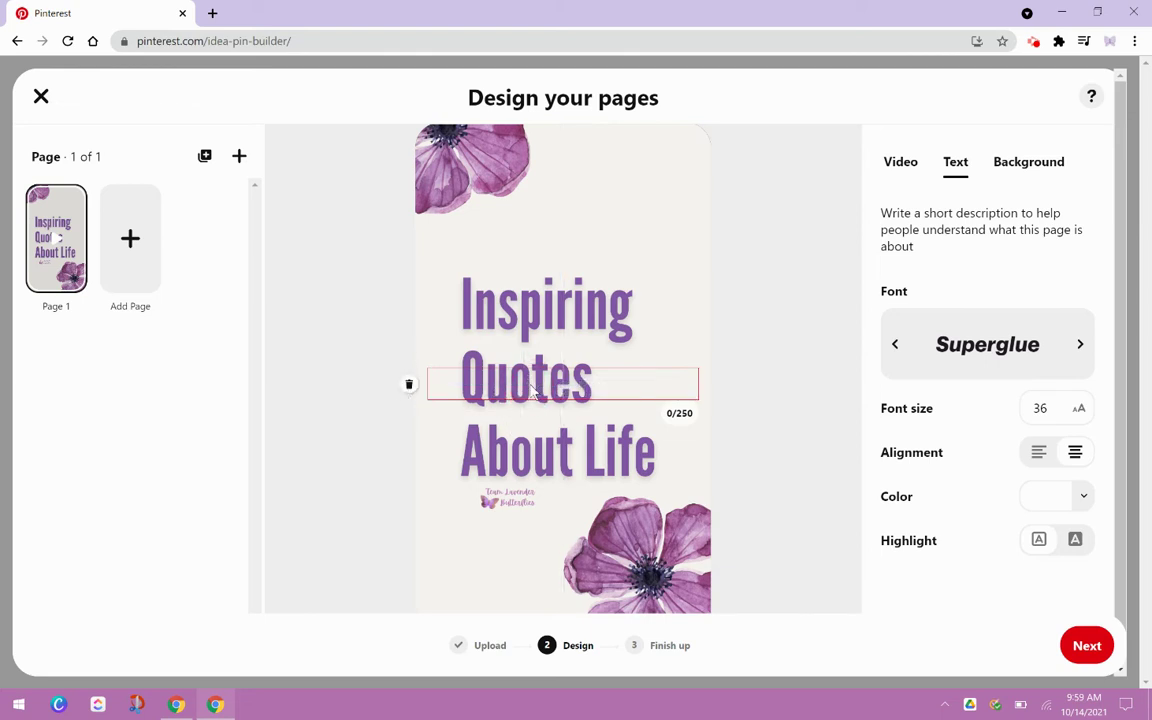
pyautogui.click(411, 389)
pyautogui.click(482, 386)
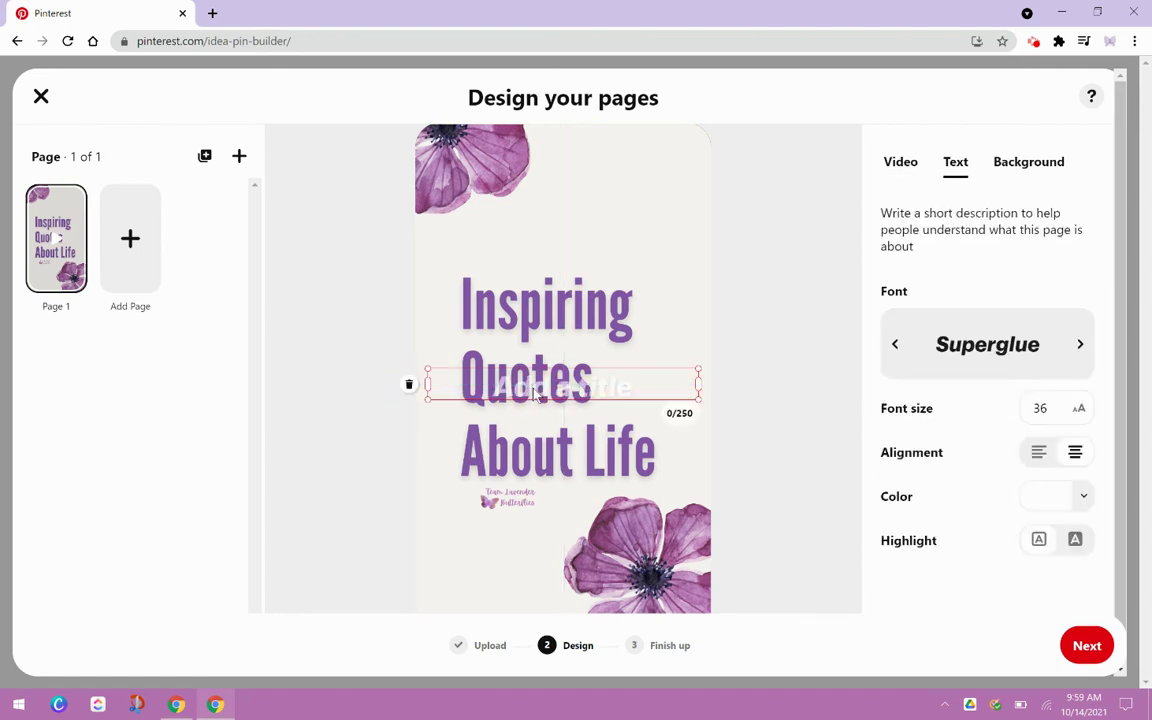
pyautogui.click(409, 386)
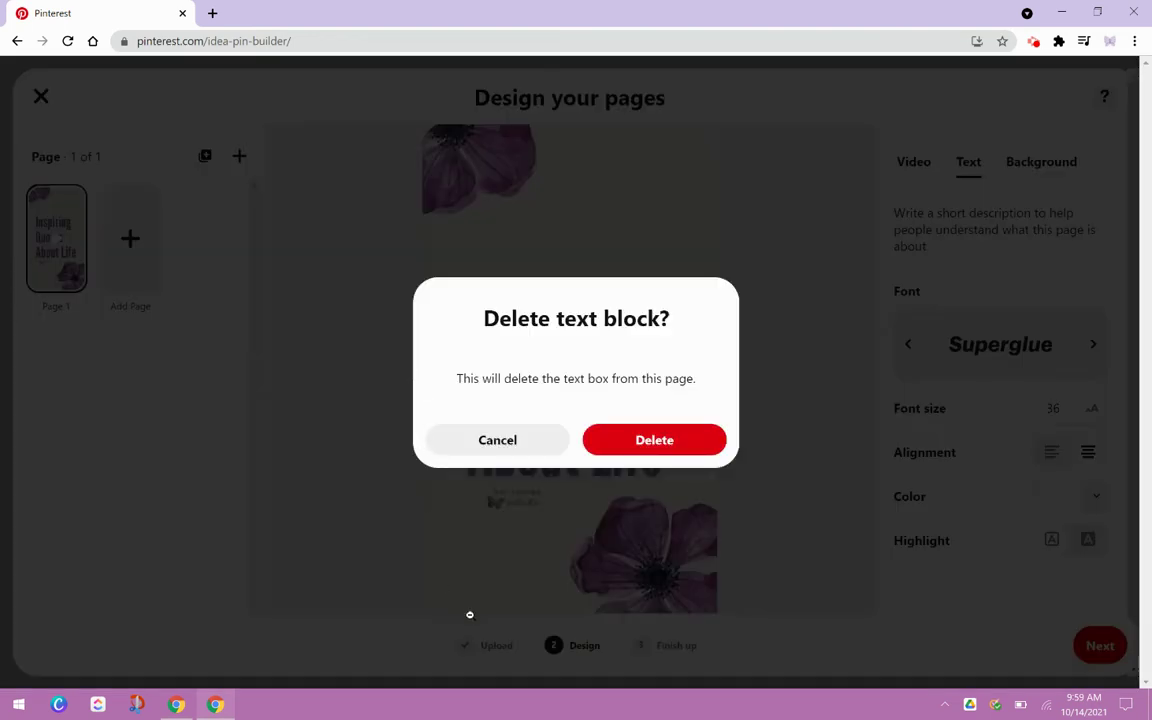
pyautogui.click(679, 443)
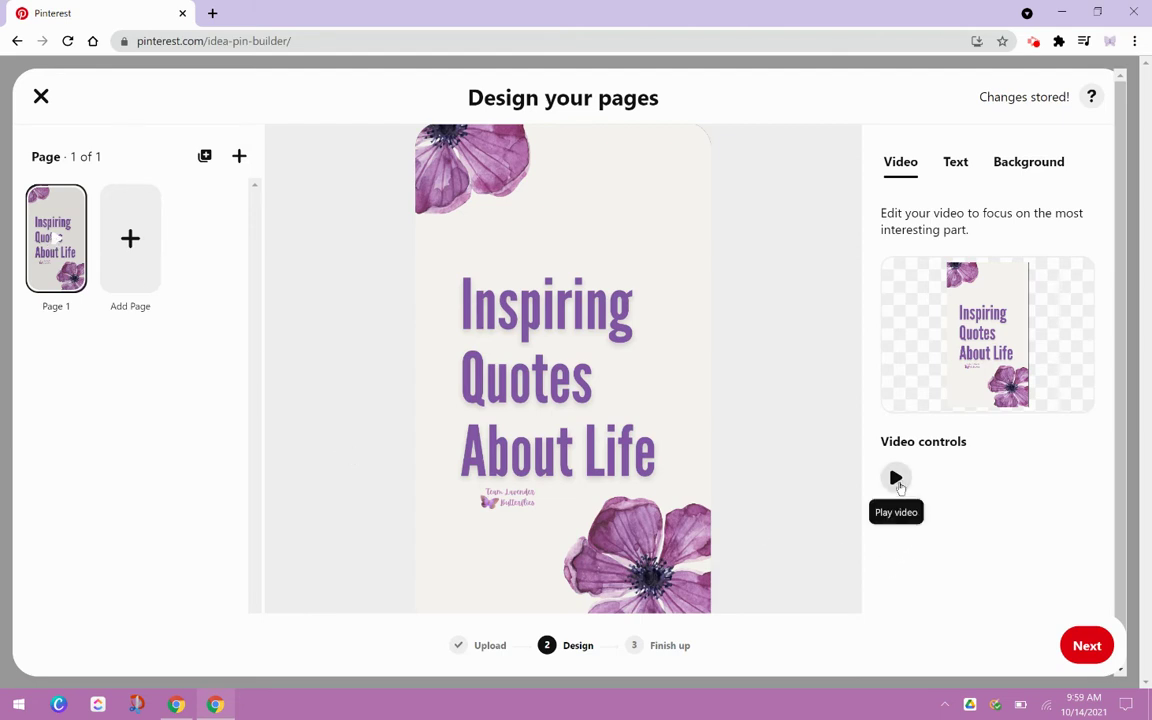
pyautogui.click(896, 479)
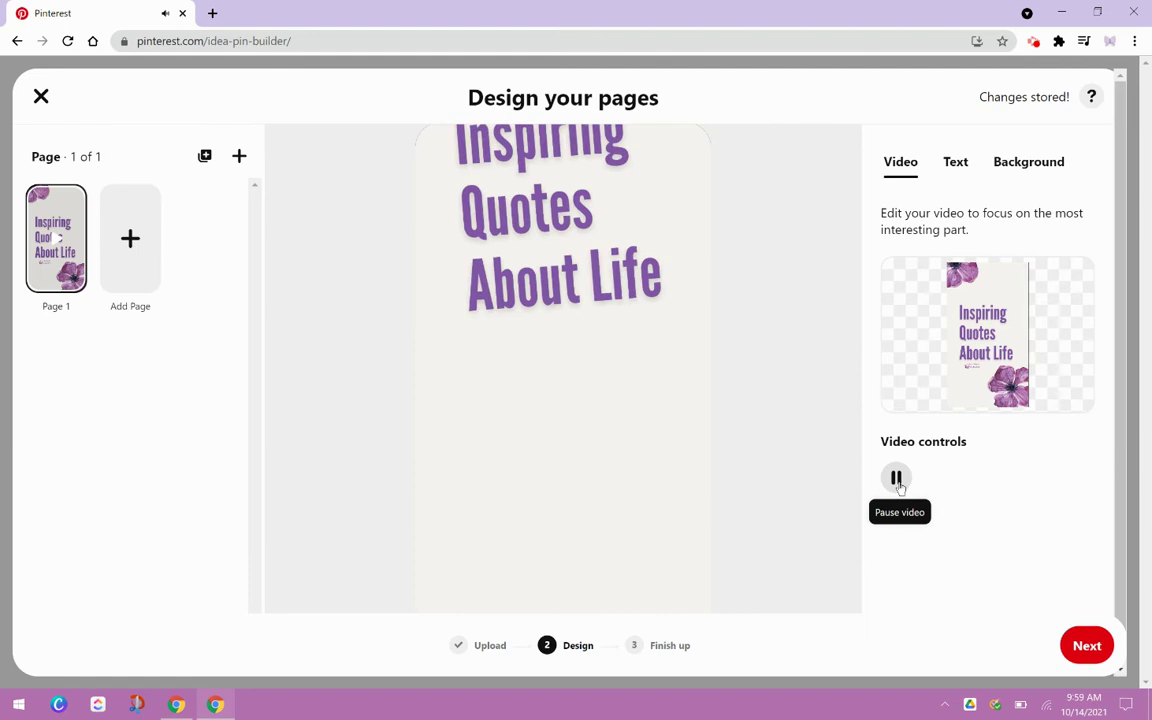
pyautogui.click(897, 480)
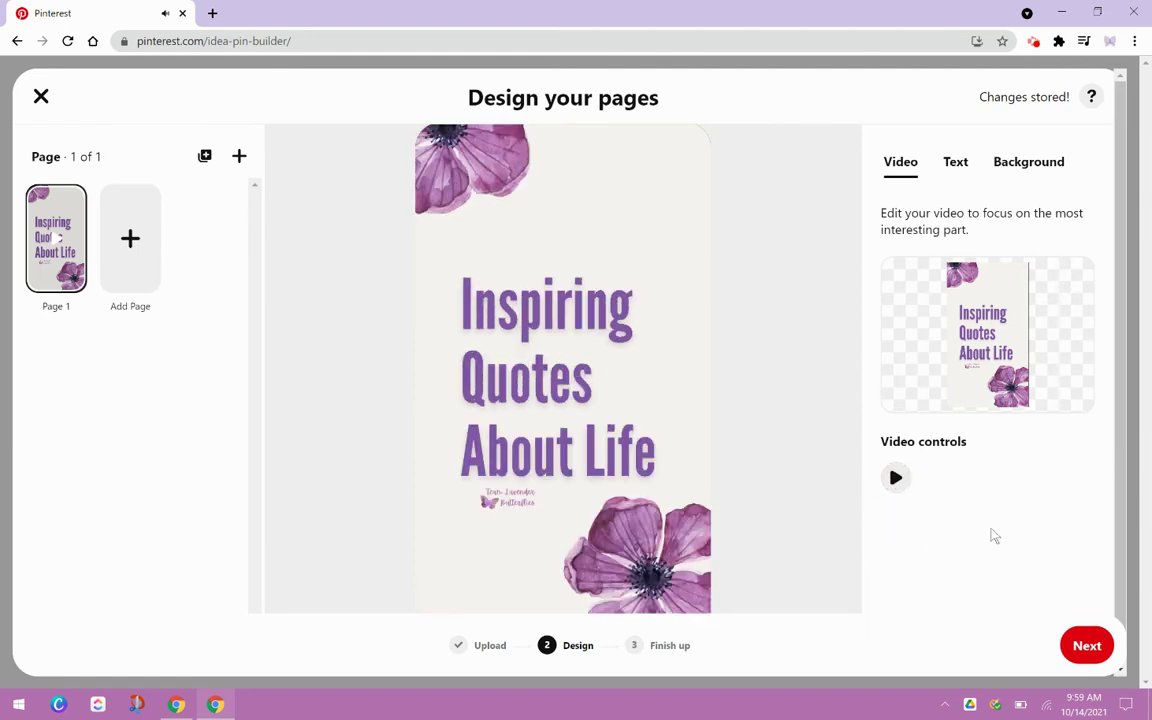
pyautogui.click(957, 172)
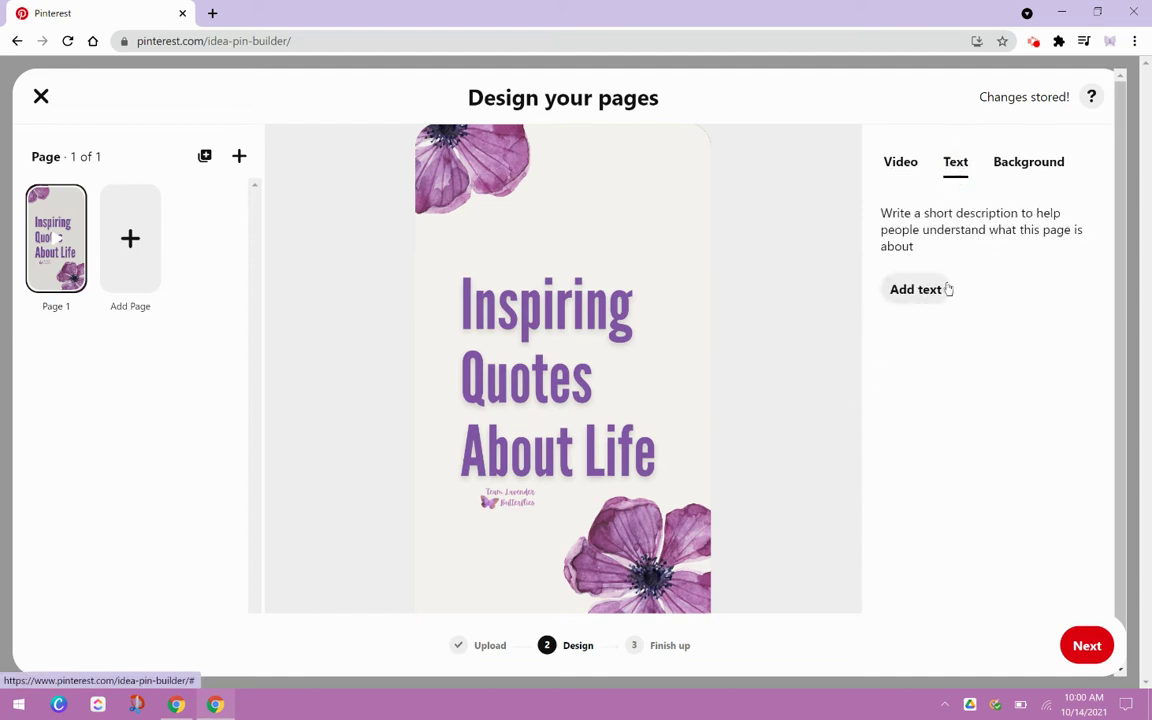
pyautogui.click(1029, 172)
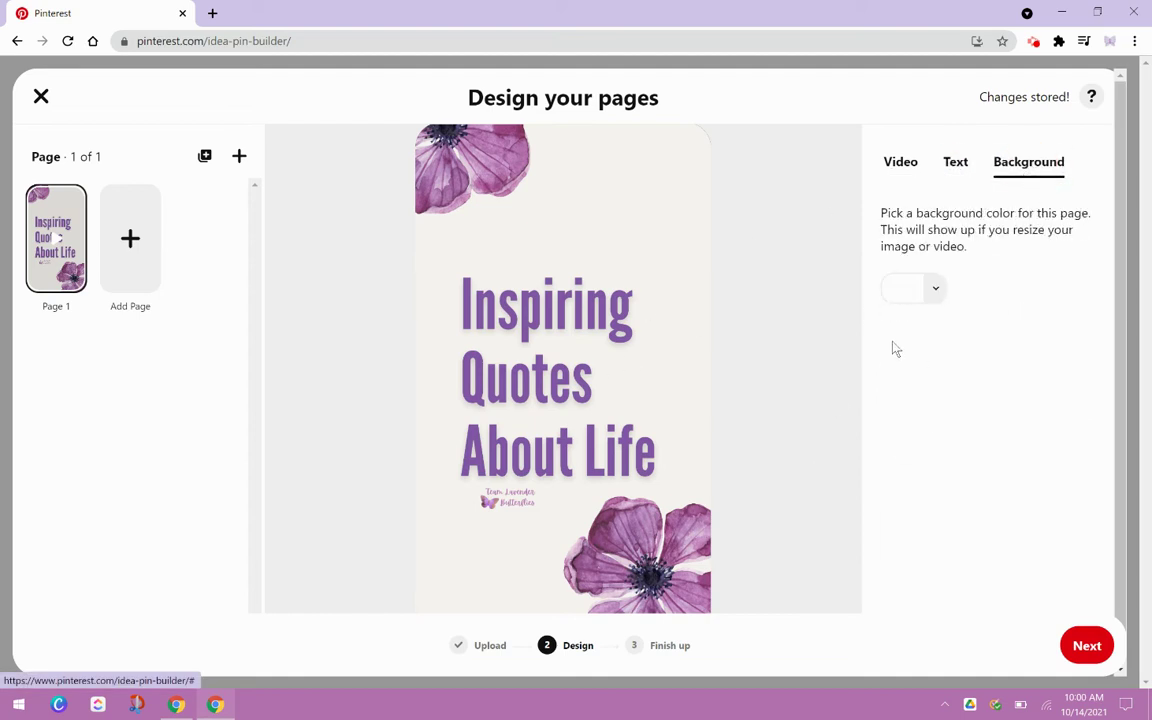
pyautogui.click(900, 166)
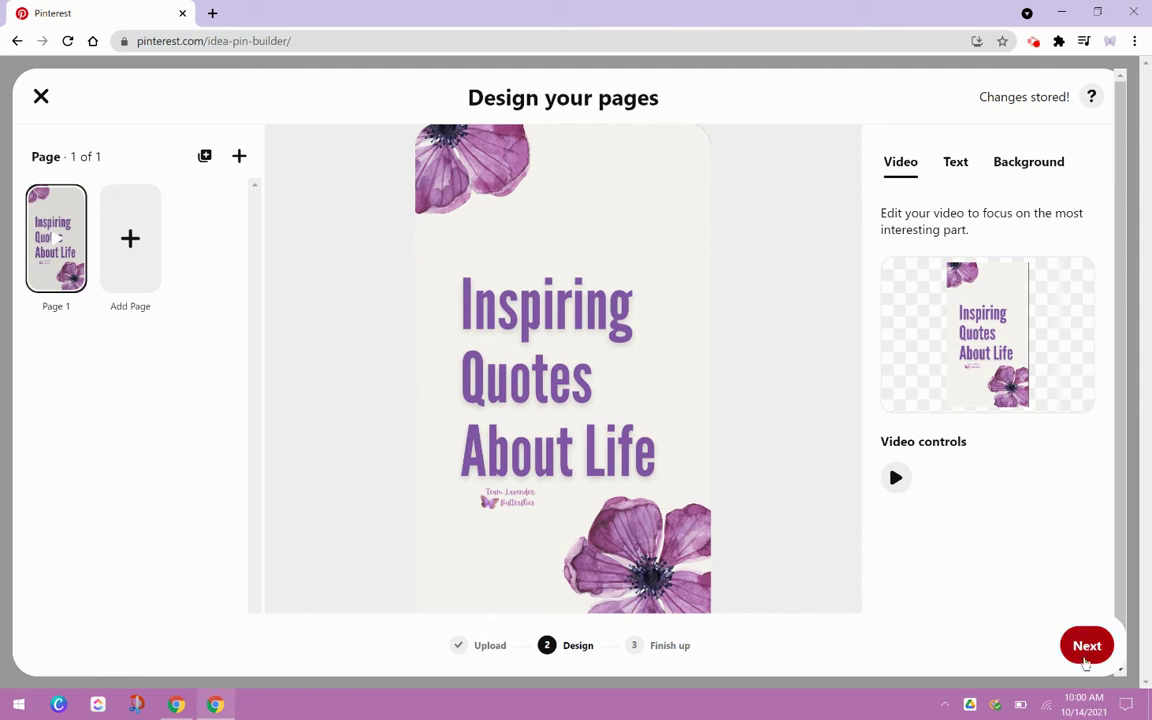
# - Move to Finishing touches and title the pin 'Inspiring Quotes About Life Video'
pyautogui.click(1086, 648)
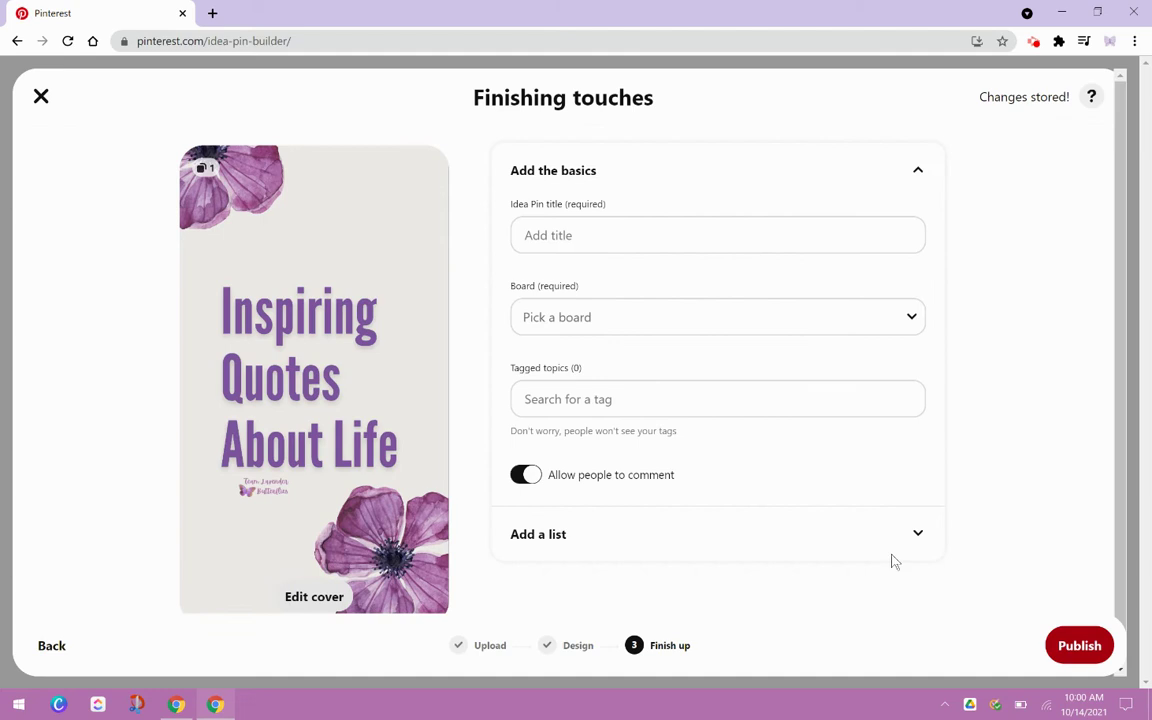
pyautogui.click(642, 234)
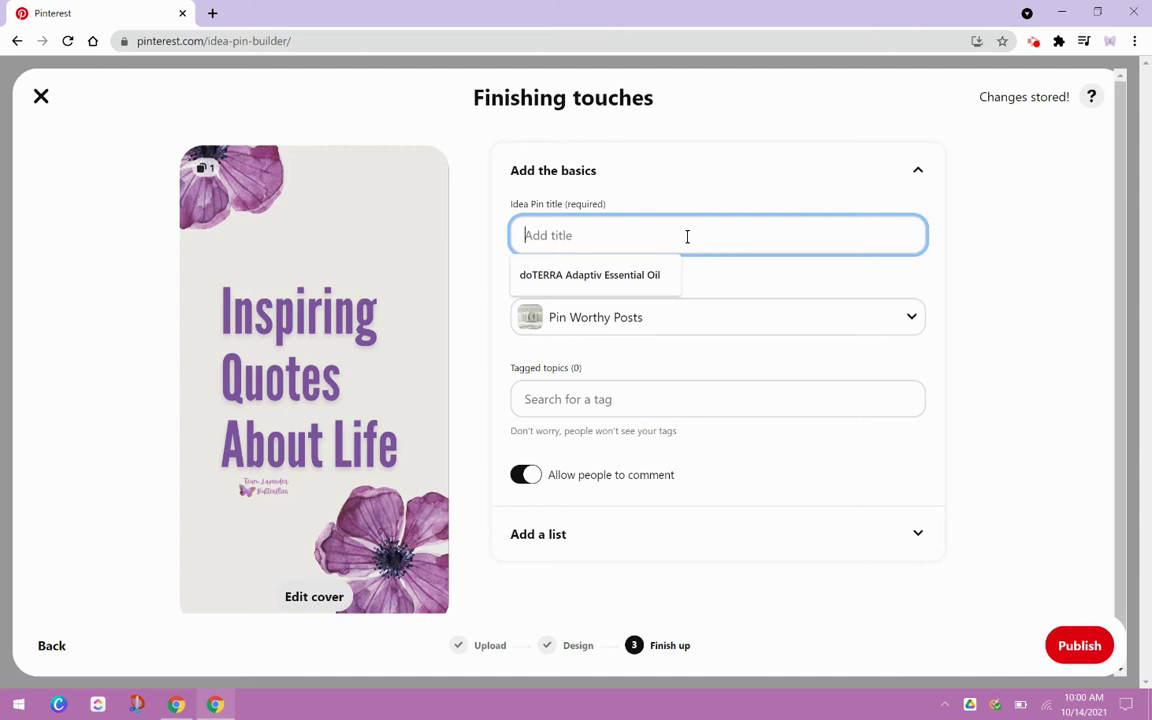
pyautogui.write('I')
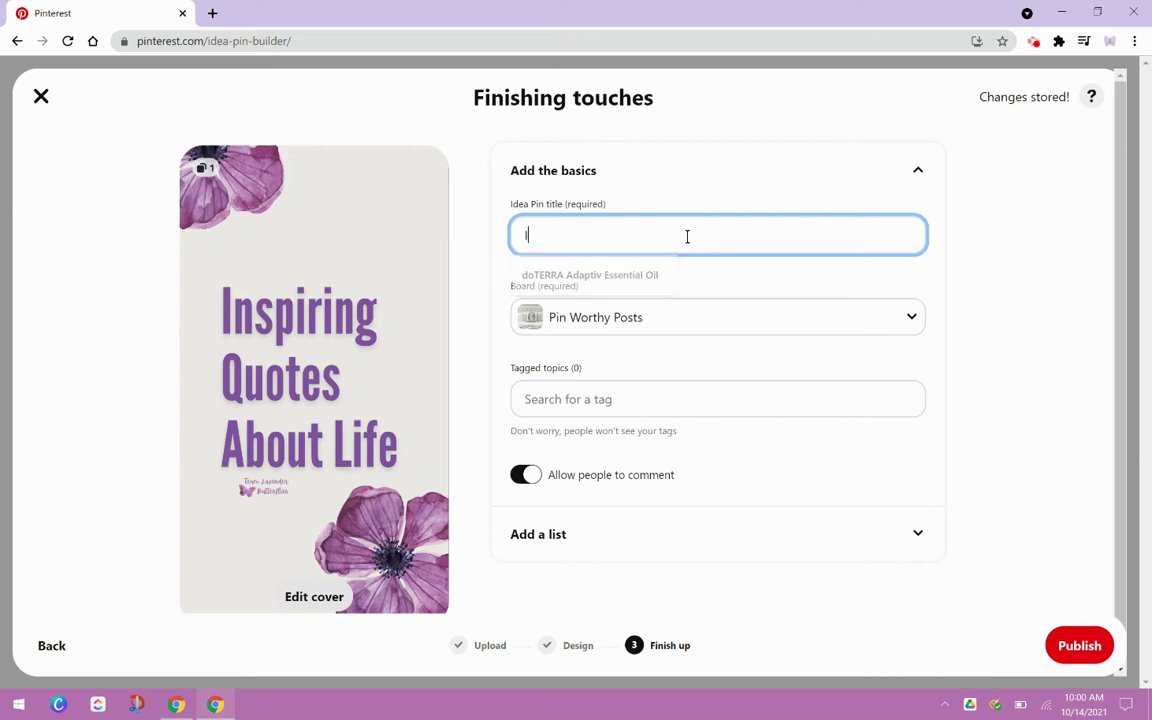
pyautogui.write('nspiring ')
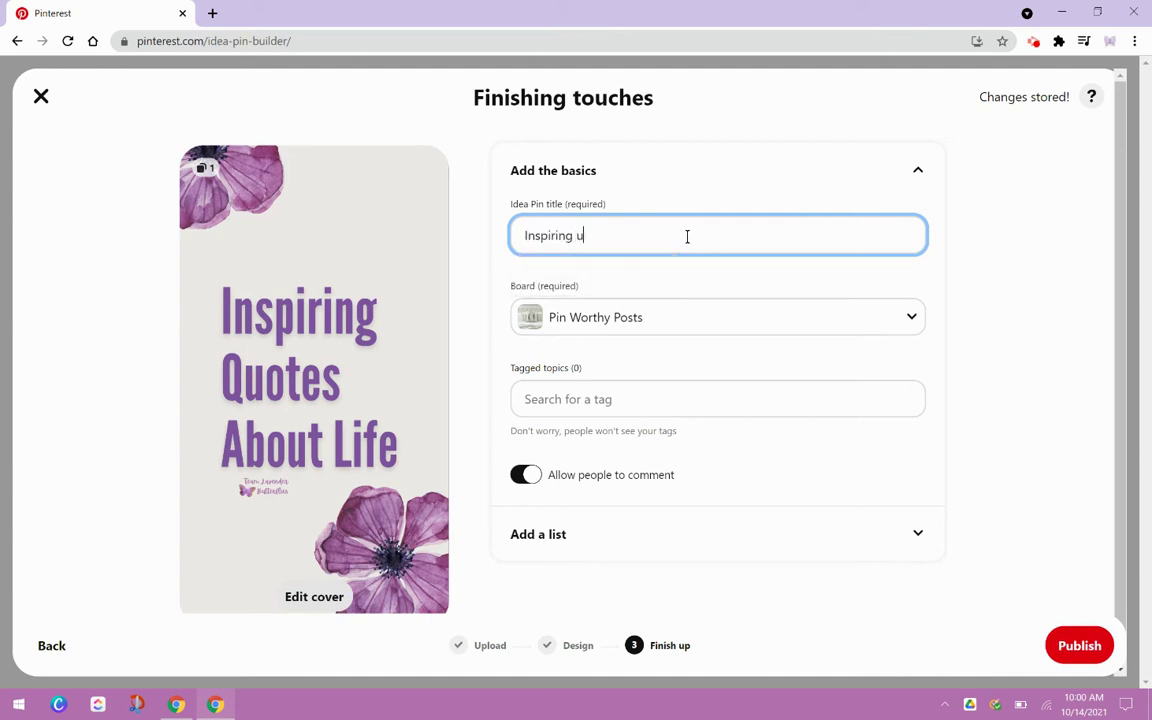
pyautogui.write('Quotes About Life Vide')
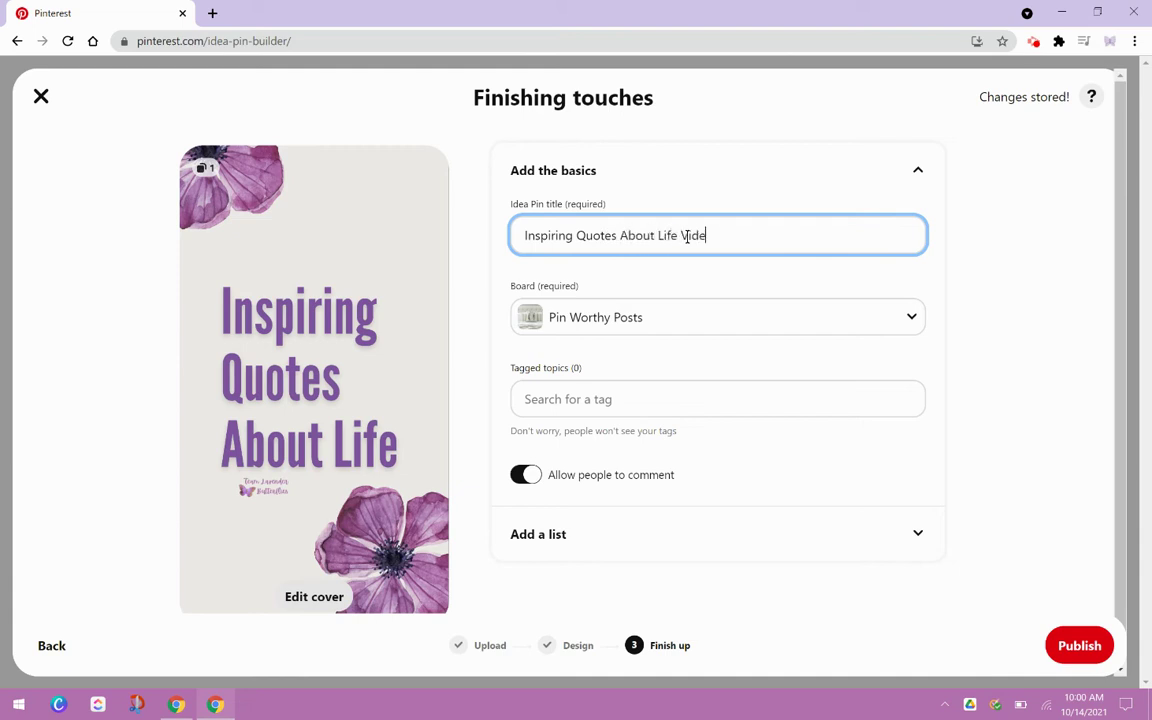
pyautogui.write('o')
# - Post the pin to the Quotes section of Butterfly Thoughts, found by searching 'butter'
pyautogui.click(1035, 299)
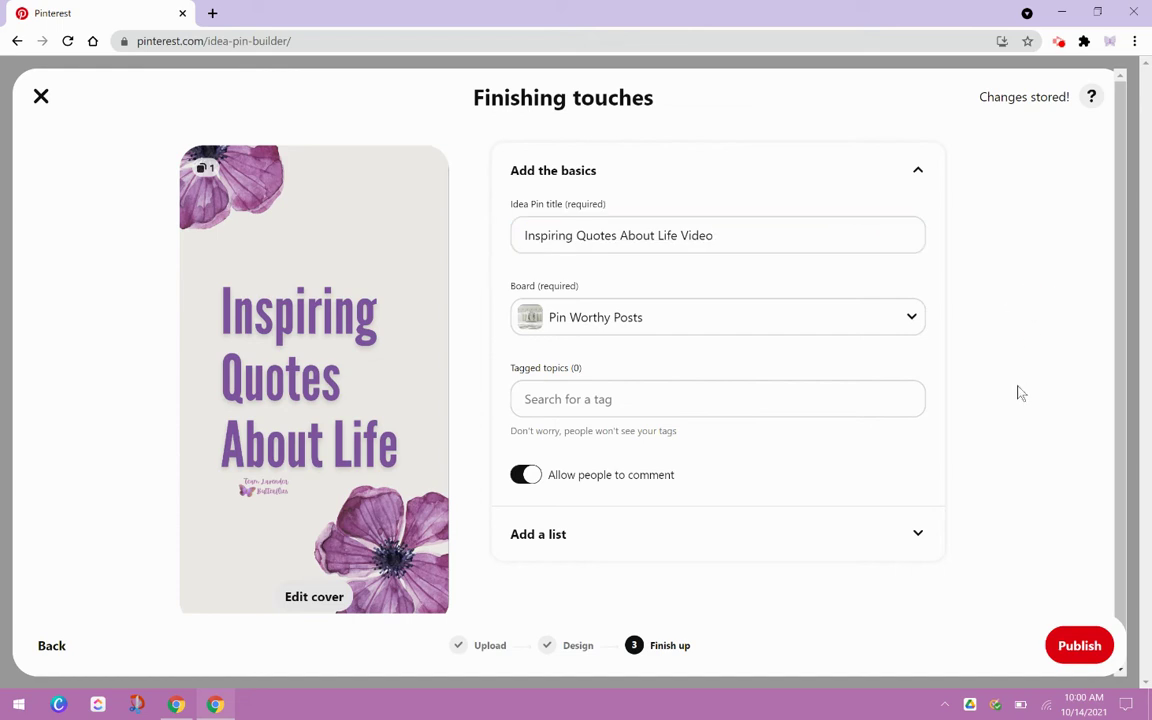
pyautogui.click(589, 405)
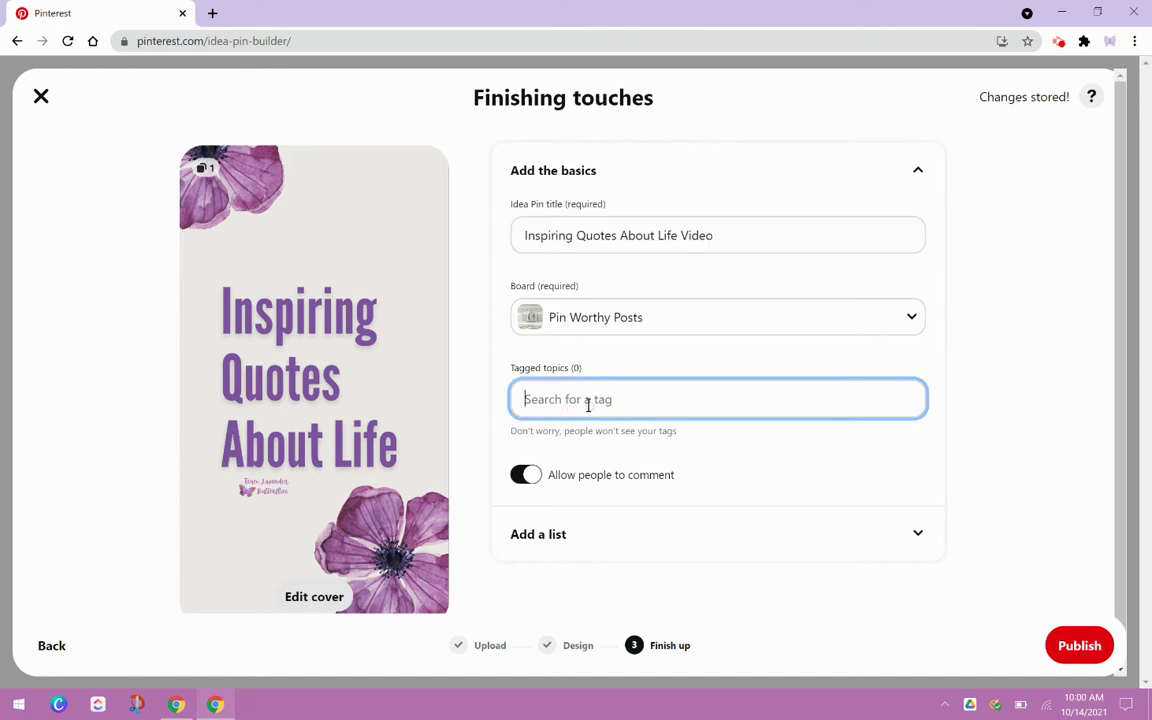
pyautogui.click(825, 329)
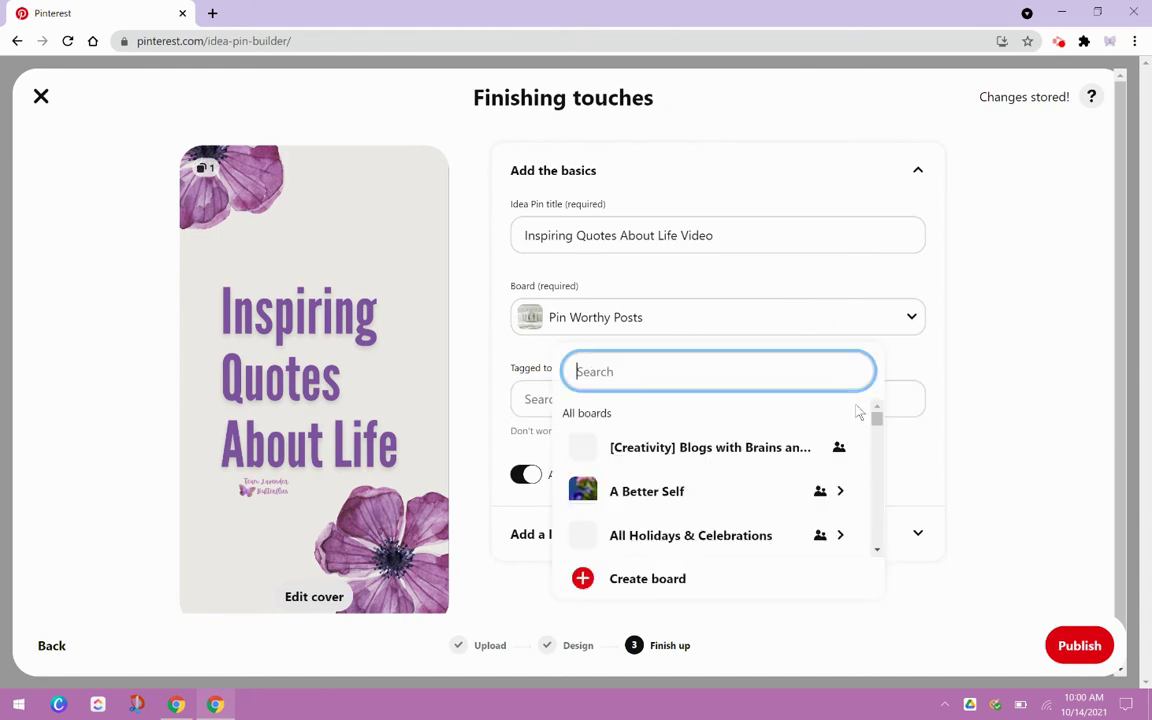
pyautogui.click(743, 369)
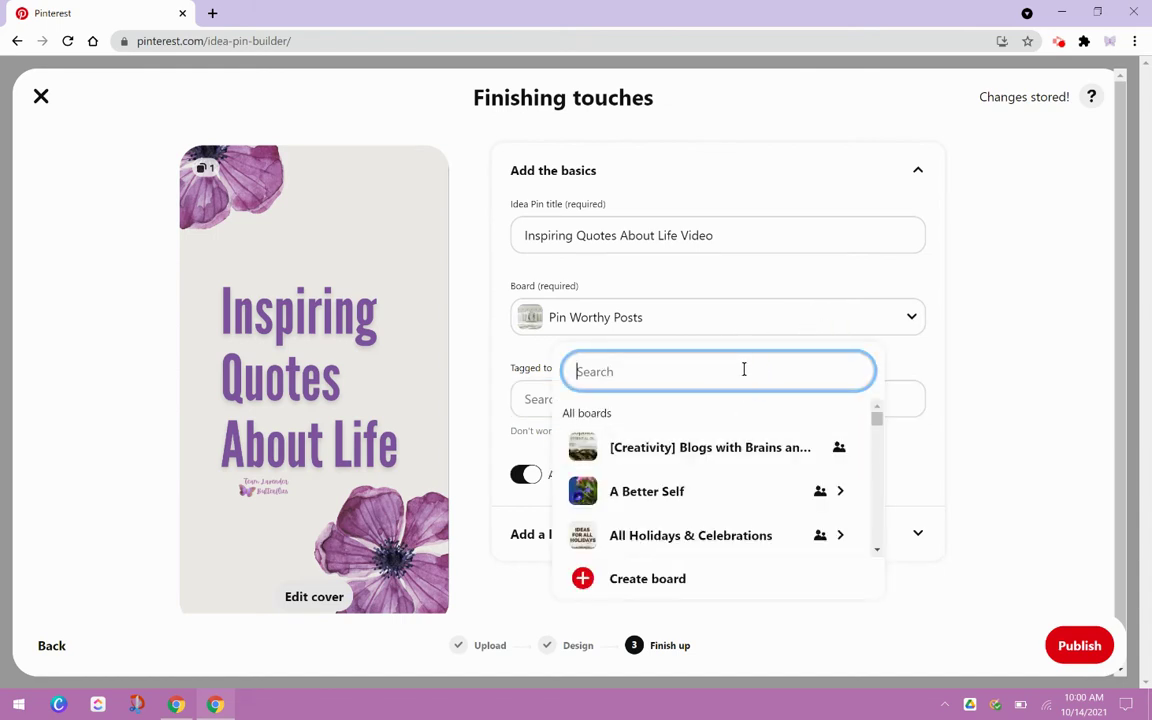
pyautogui.write('butter')
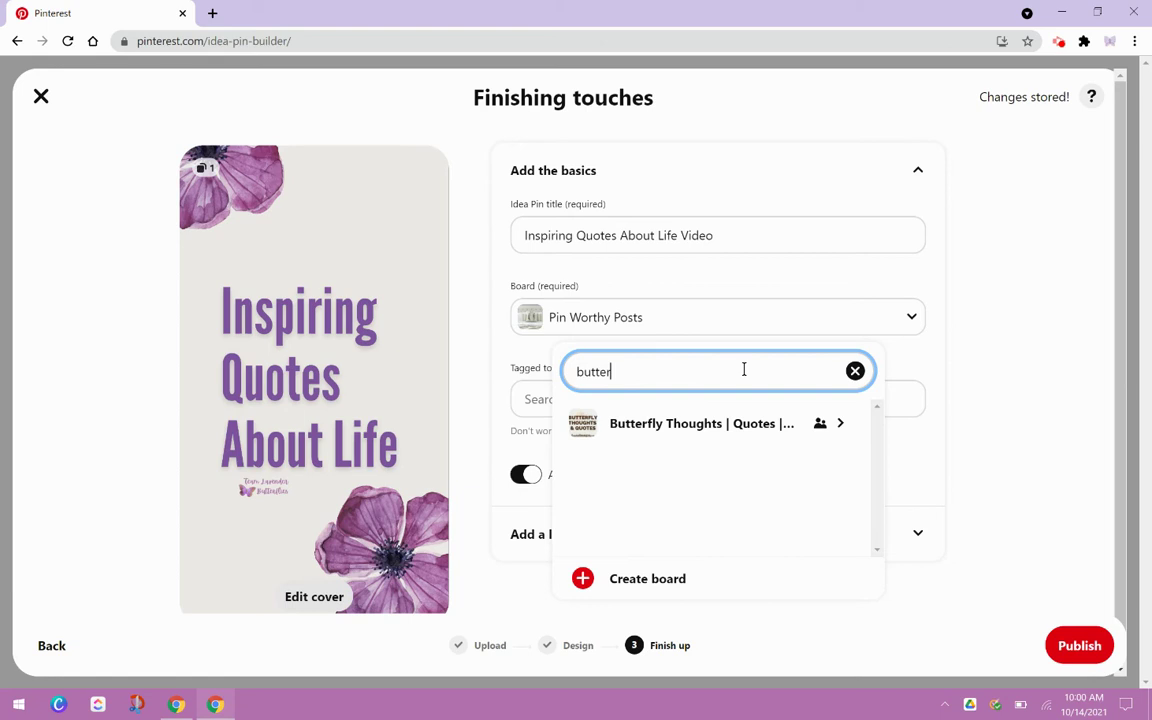
pyautogui.click(833, 424)
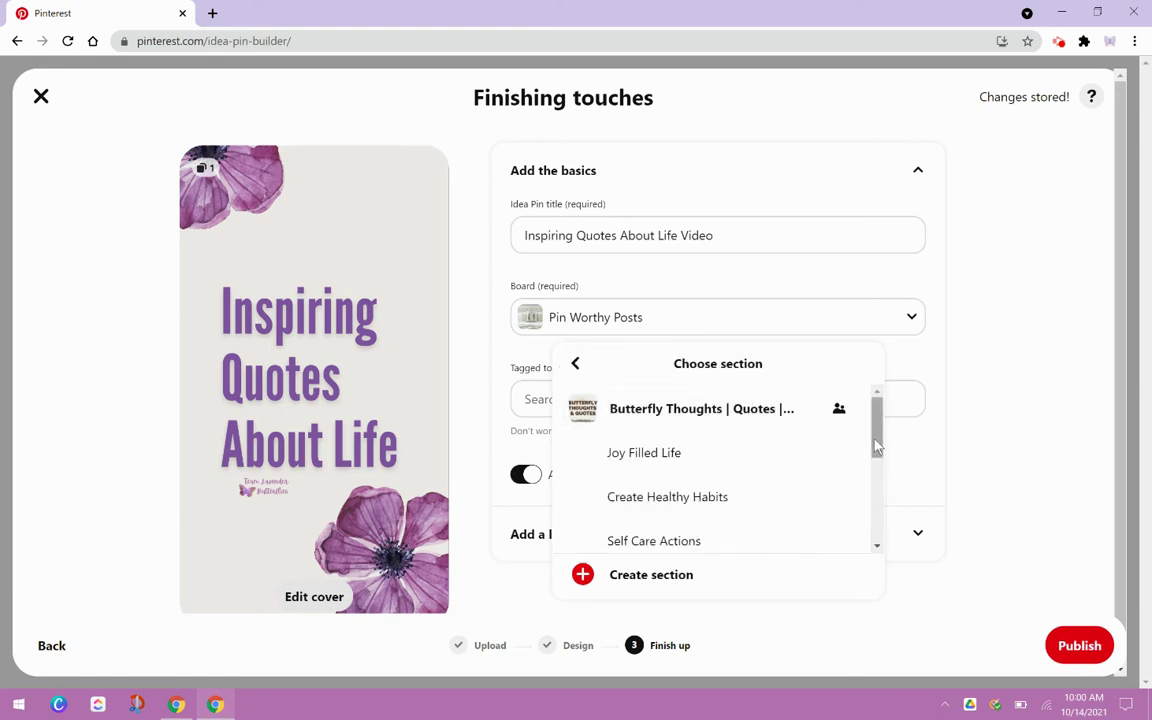
pyautogui.scroll(-3, 876, 446)
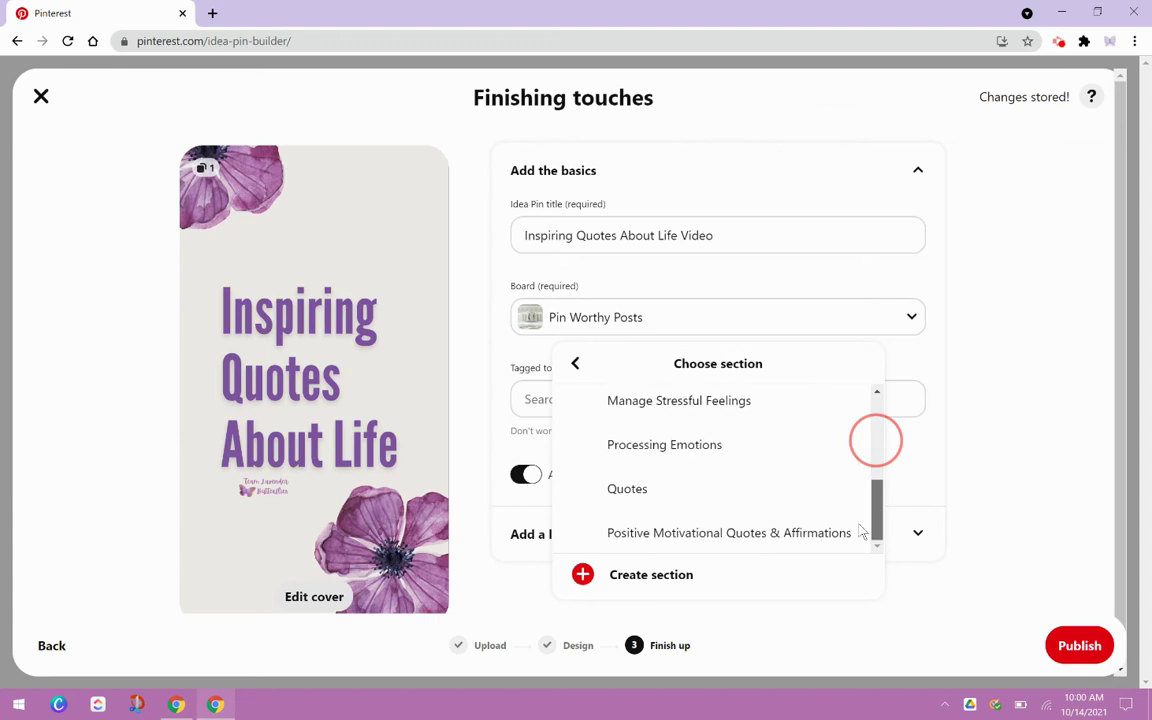
pyautogui.click(745, 491)
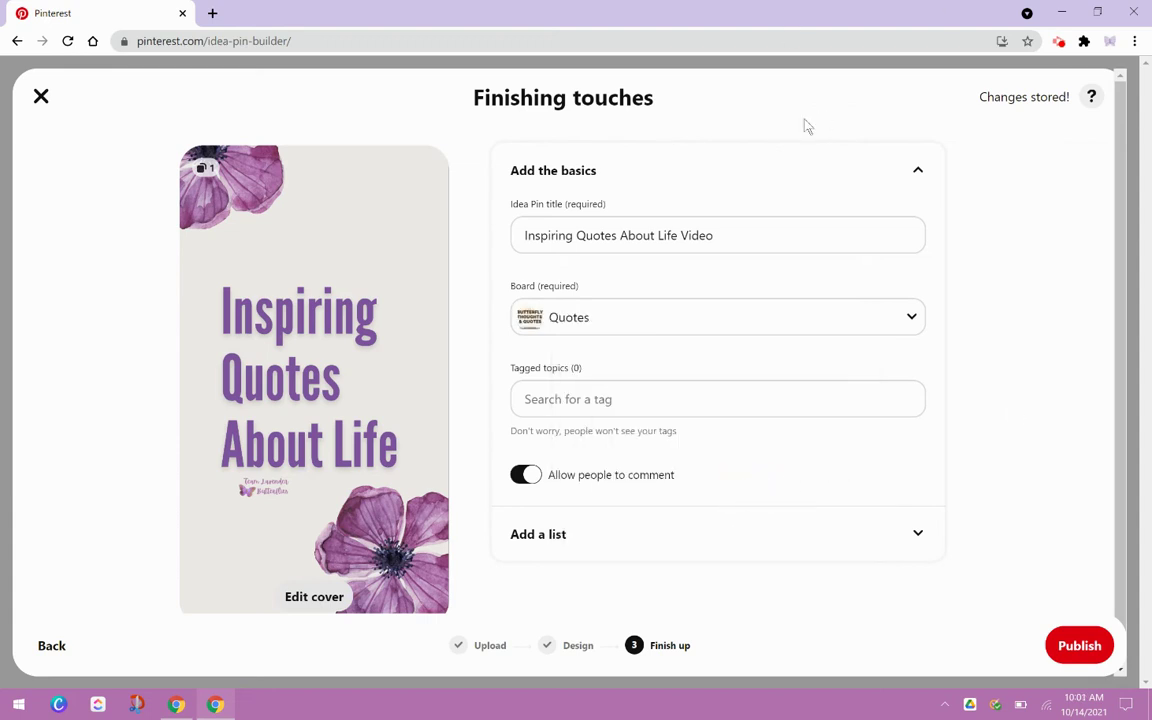
# - Tag the pin with Inspirational Quotes, Life Quotes and Motivational Quotes
pyautogui.click(656, 397)
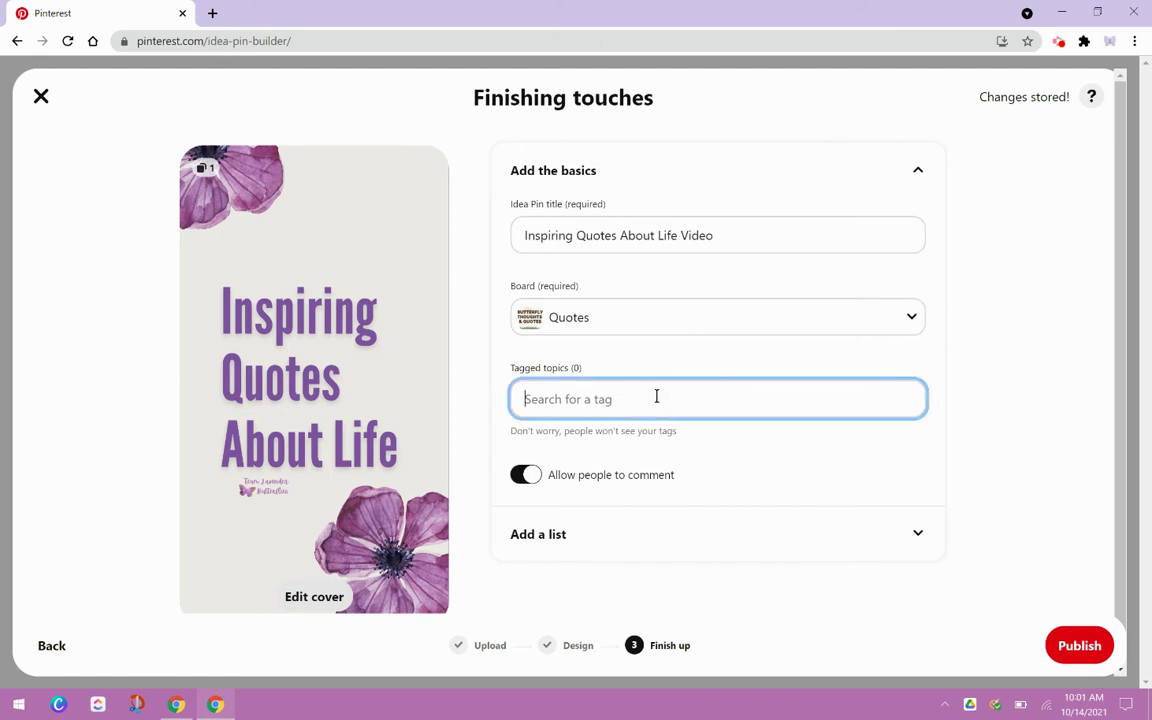
pyautogui.write('quote')
pyautogui.write('s')
pyautogui.press('BackSpace')
pyautogui.press('BackSpace')
pyautogui.press('BackSpace')
pyautogui.press('BackSpace')
pyautogui.press('BackSpace')
pyautogui.press('BackSpace')
pyautogui.write('lns')
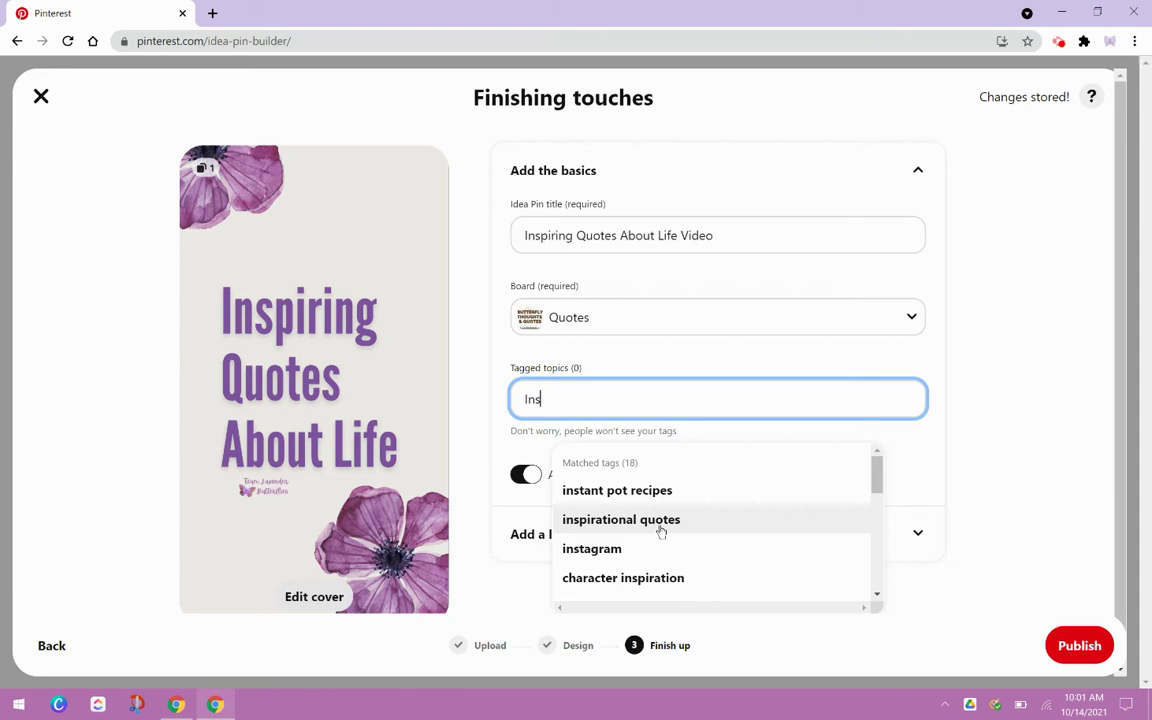
pyautogui.click(661, 533)
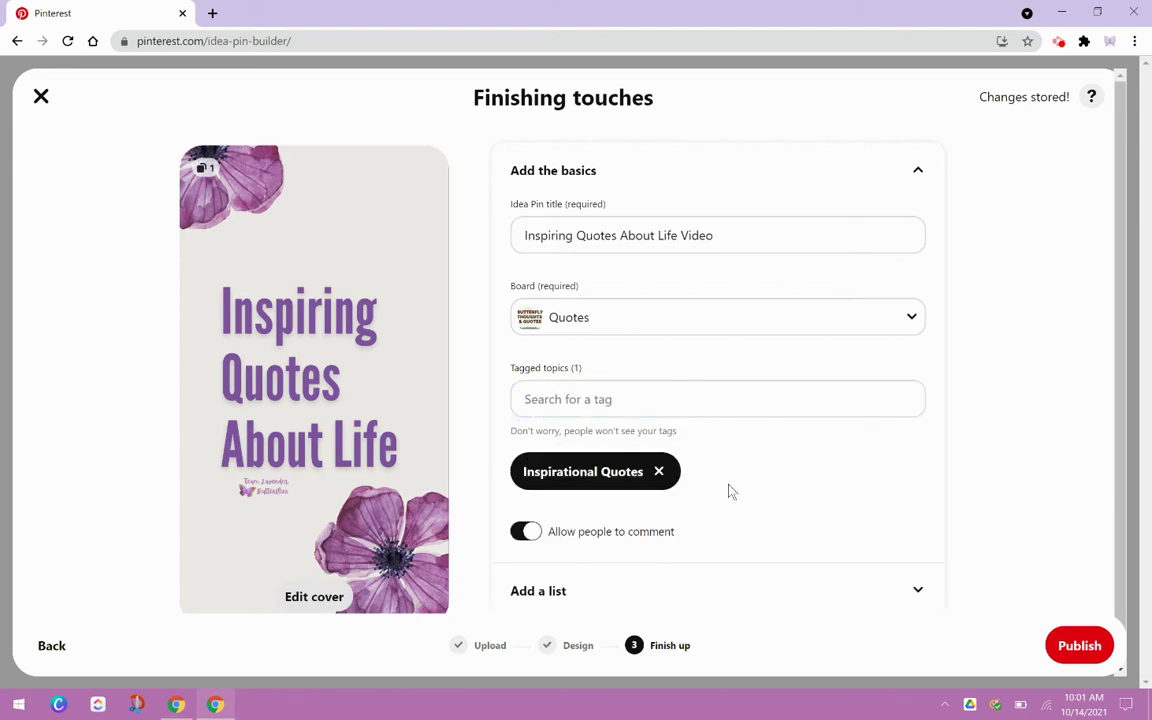
pyautogui.click(687, 396)
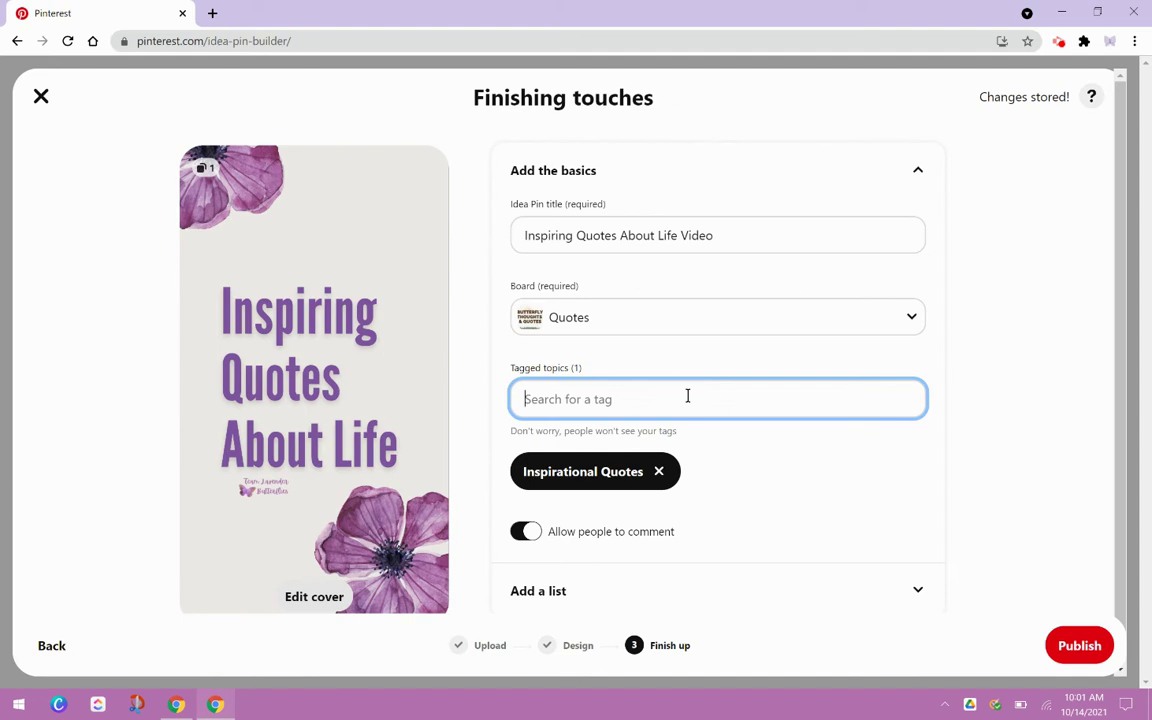
pyautogui.write('lifes')
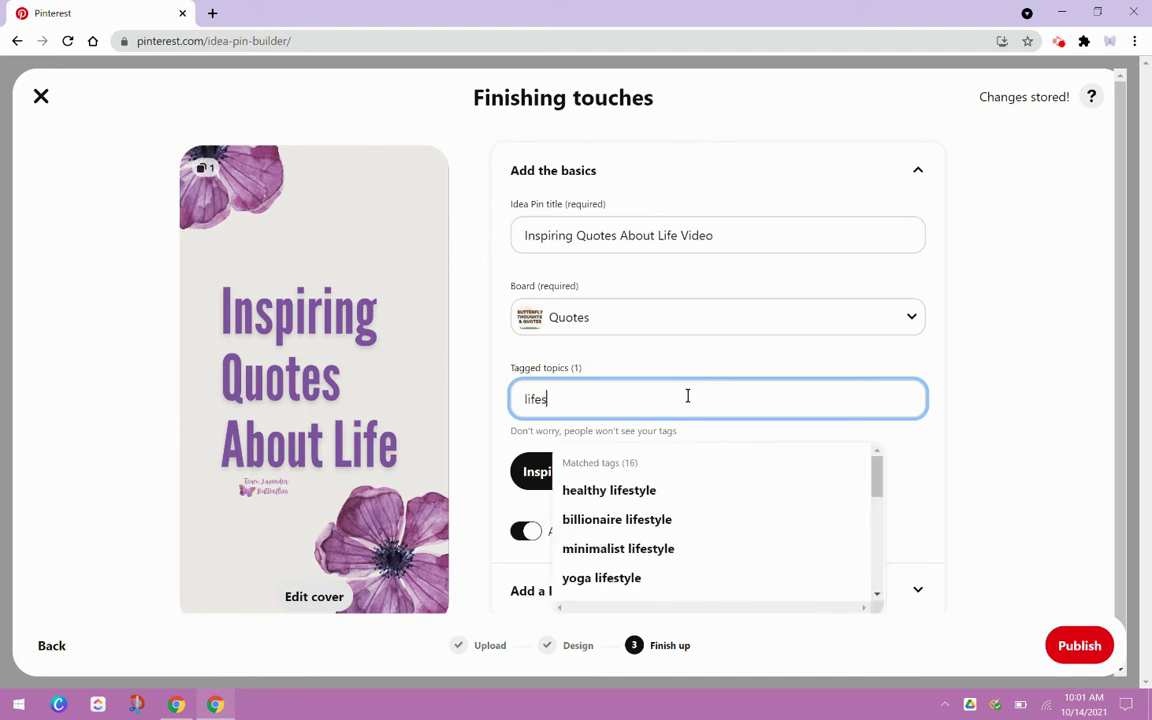
pyautogui.press('BackSpace')
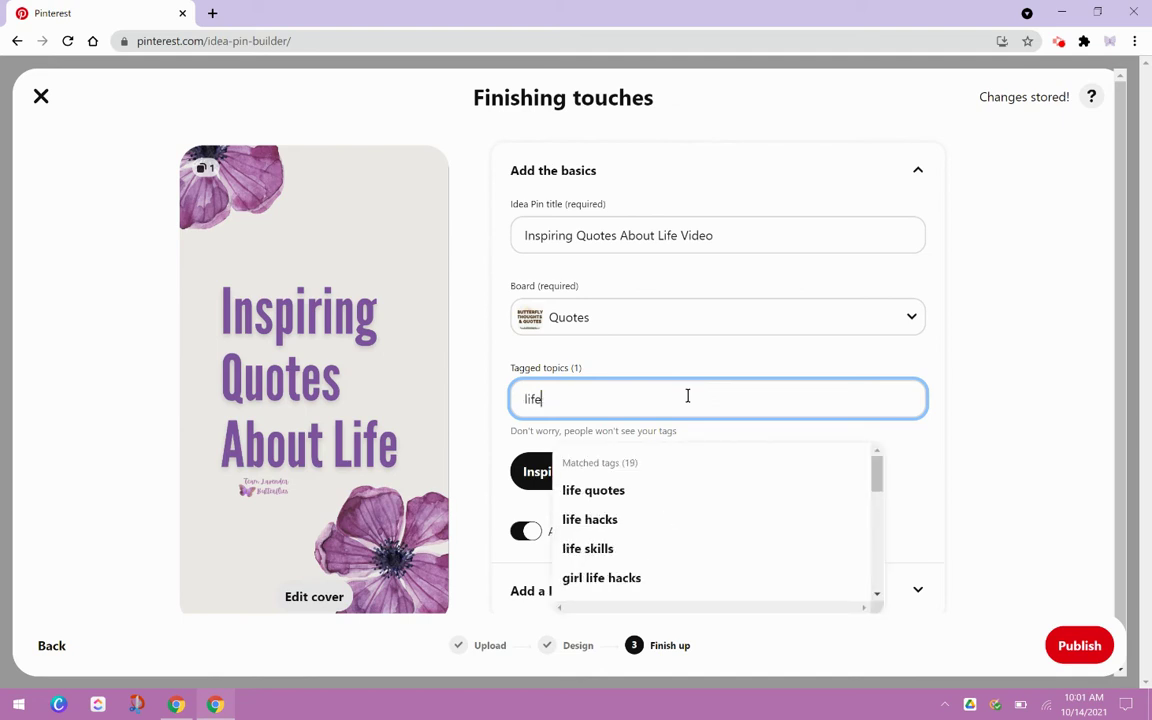
pyautogui.click(612, 498)
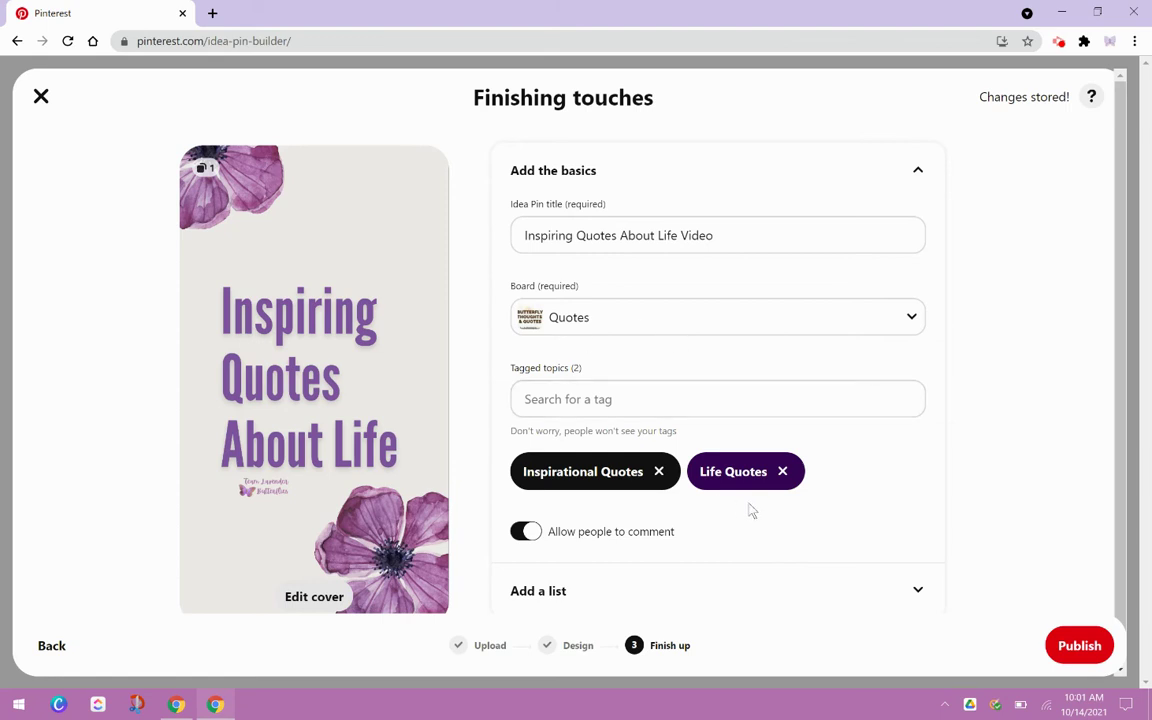
pyautogui.click(554, 401)
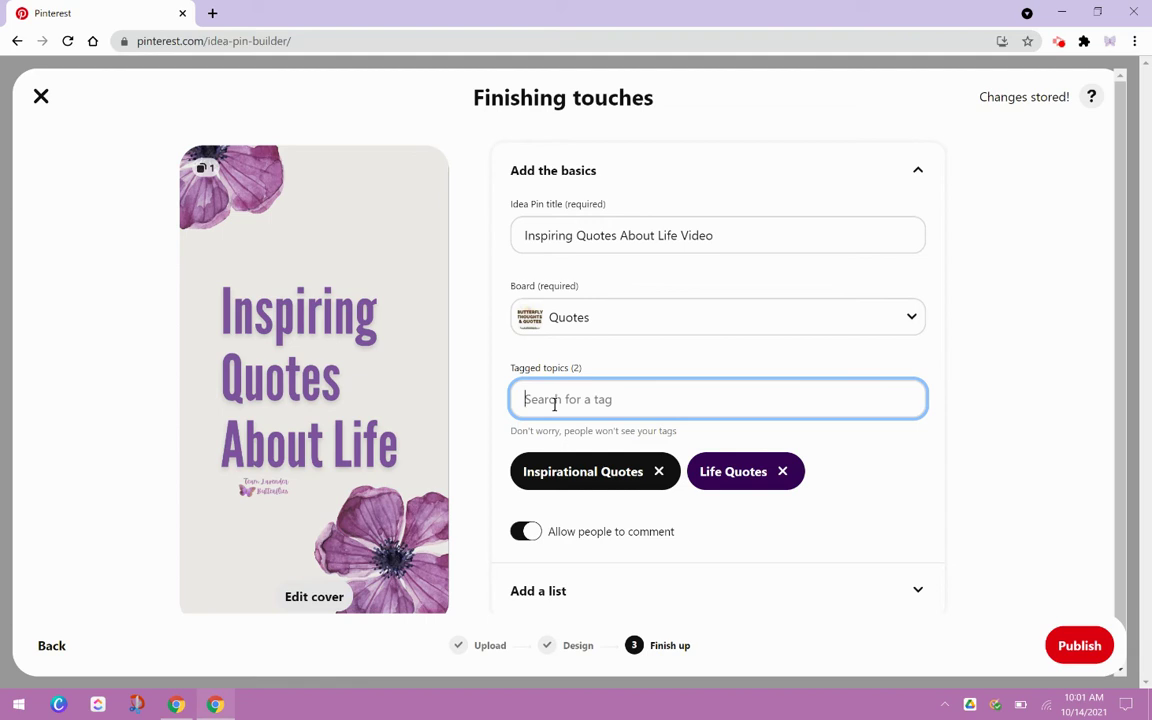
pyautogui.write('mot')
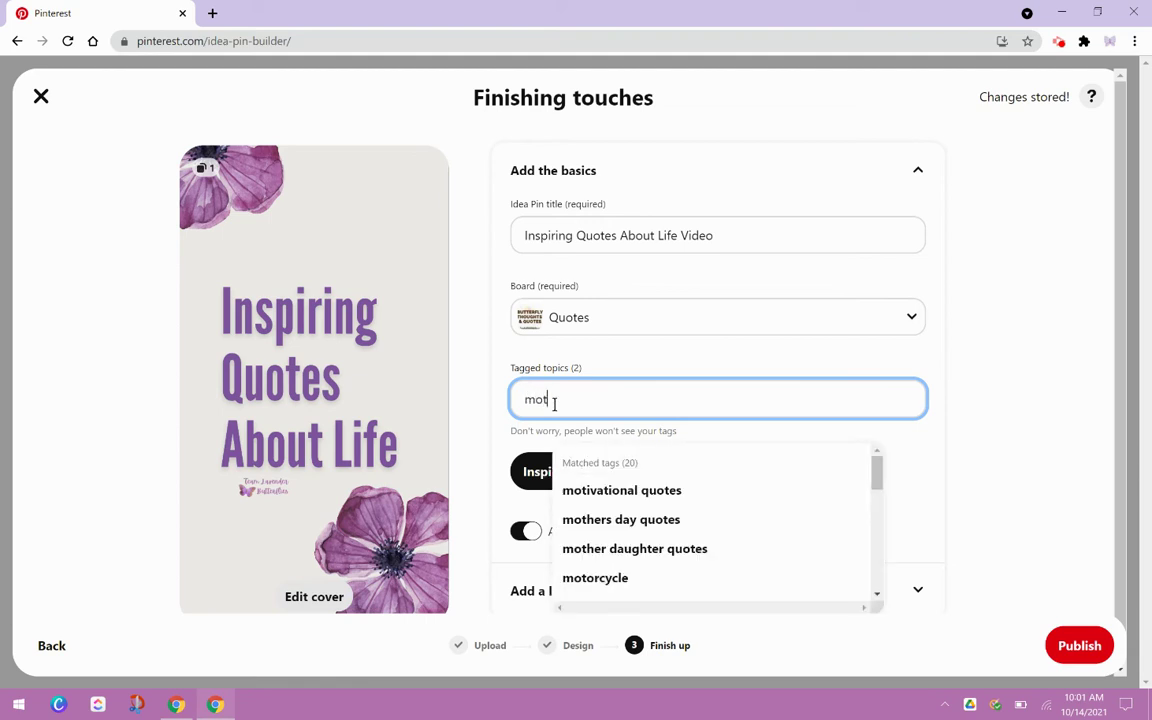
pyautogui.click(632, 489)
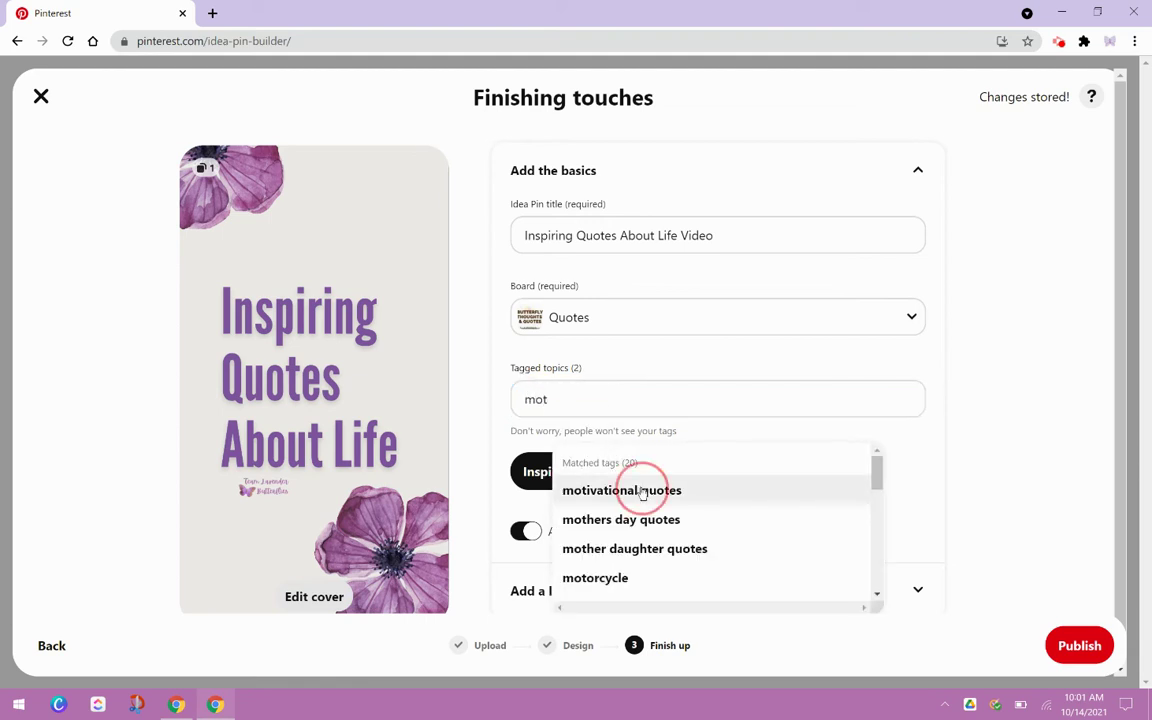
# - Try tag searches for 'ins' and 'though', then clear the search box without adding tags
pyautogui.click(580, 399)
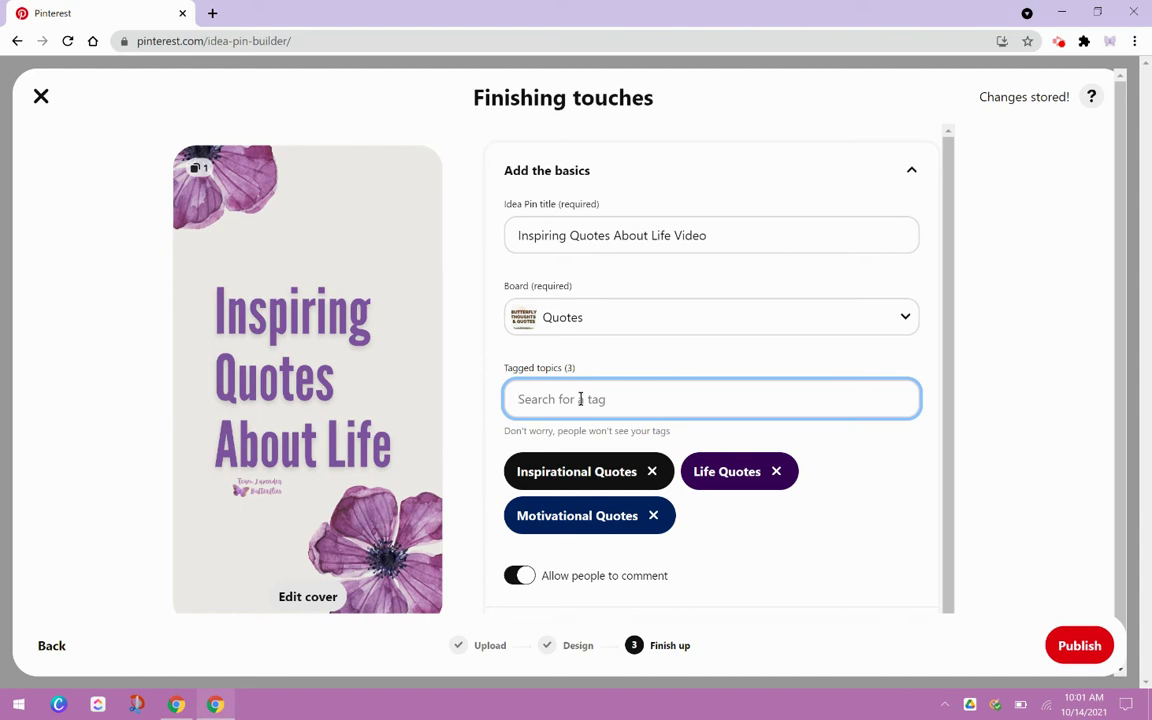
pyautogui.write('ins')
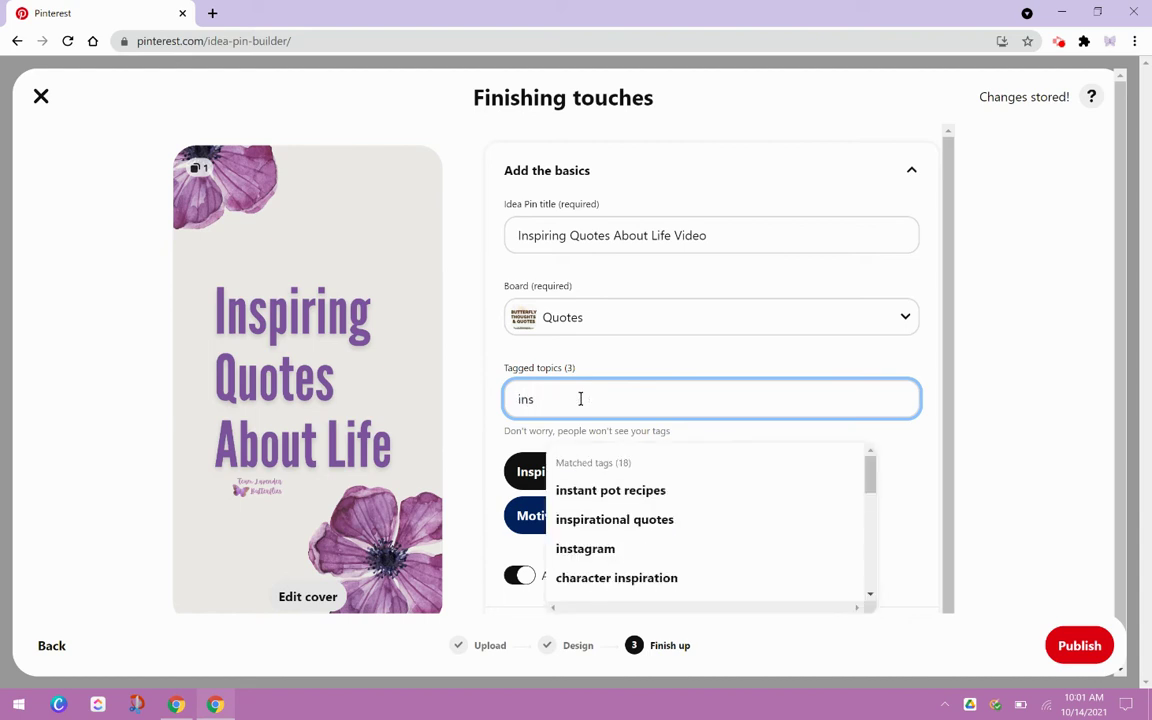
pyautogui.moveTo(866, 481)
pyautogui.mouseDown()
pyautogui.moveTo(868, 588)
pyautogui.moveTo(869, 490)
pyautogui.mouseUp()
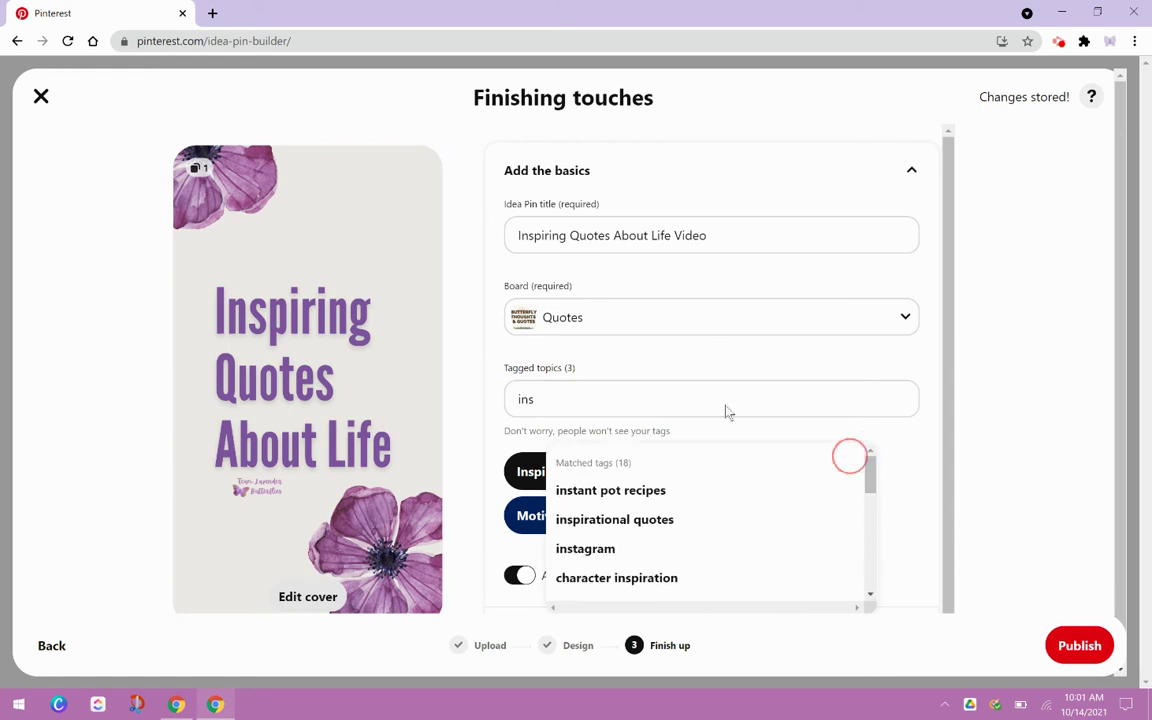
pyautogui.doubleClick(630, 398)
pyautogui.write('th')
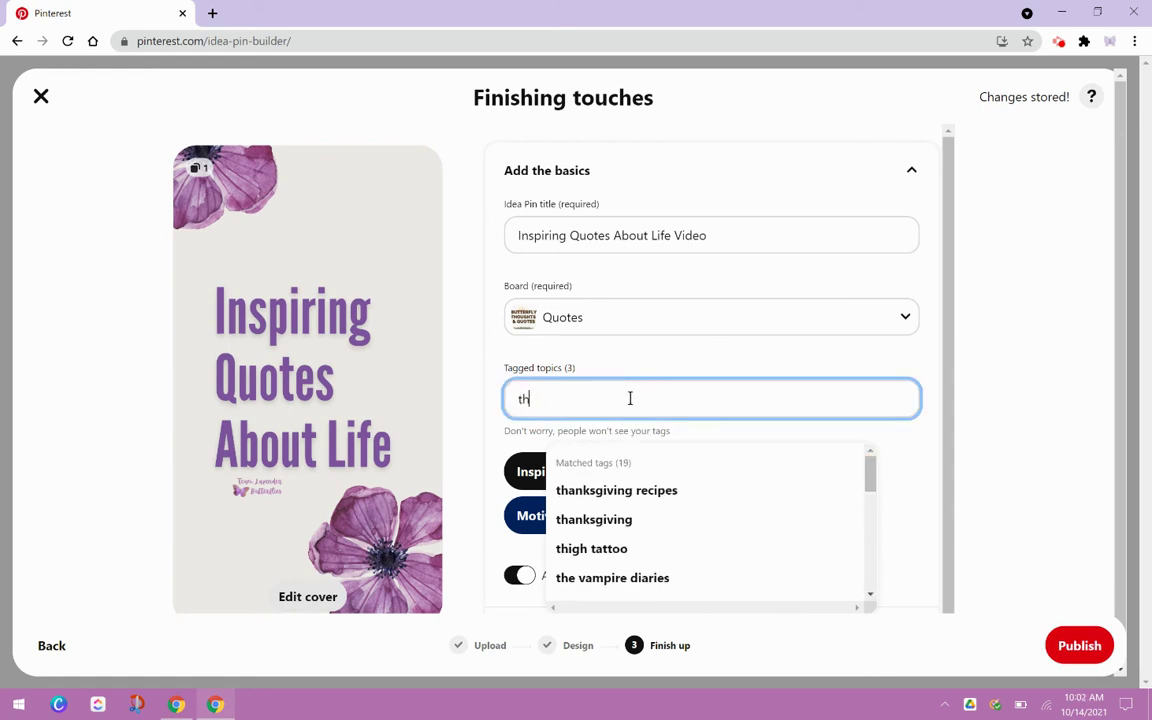
pyautogui.write('ough')
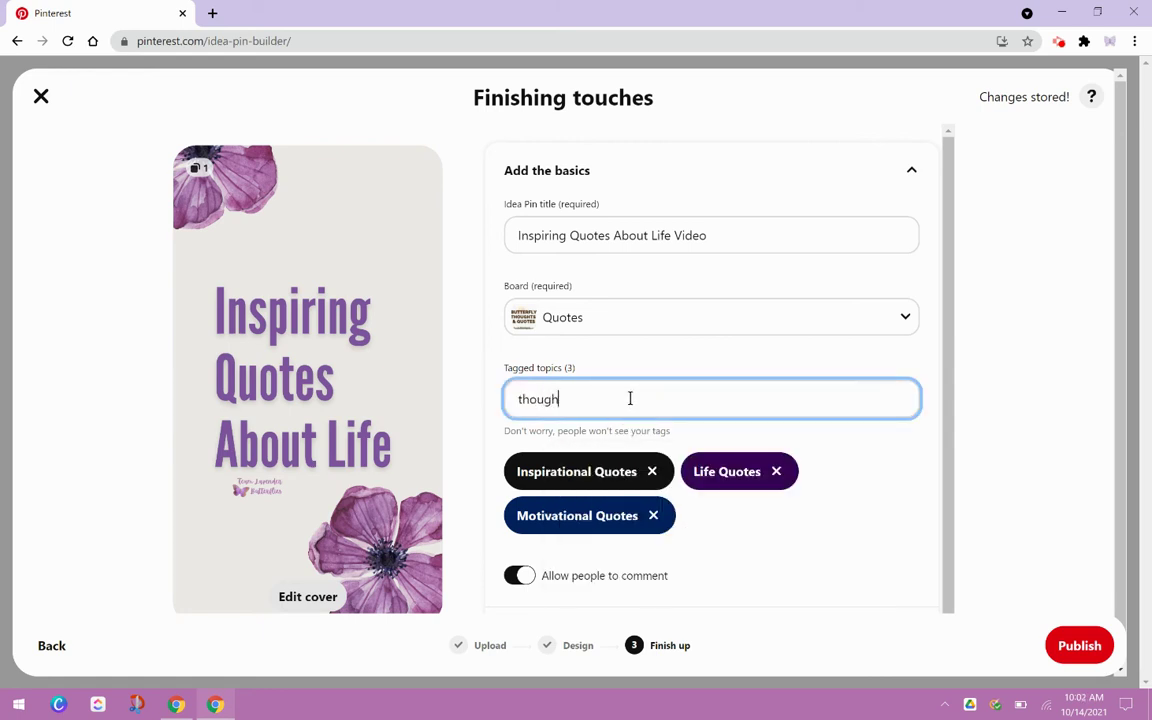
pyautogui.press('BackSpace')
pyautogui.write('h')
pyautogui.press('BackSpace')
pyautogui.press('BackSpace')
pyautogui.press('BackSpace')
pyautogui.press('BackSpace')
pyautogui.press('BackSpace')
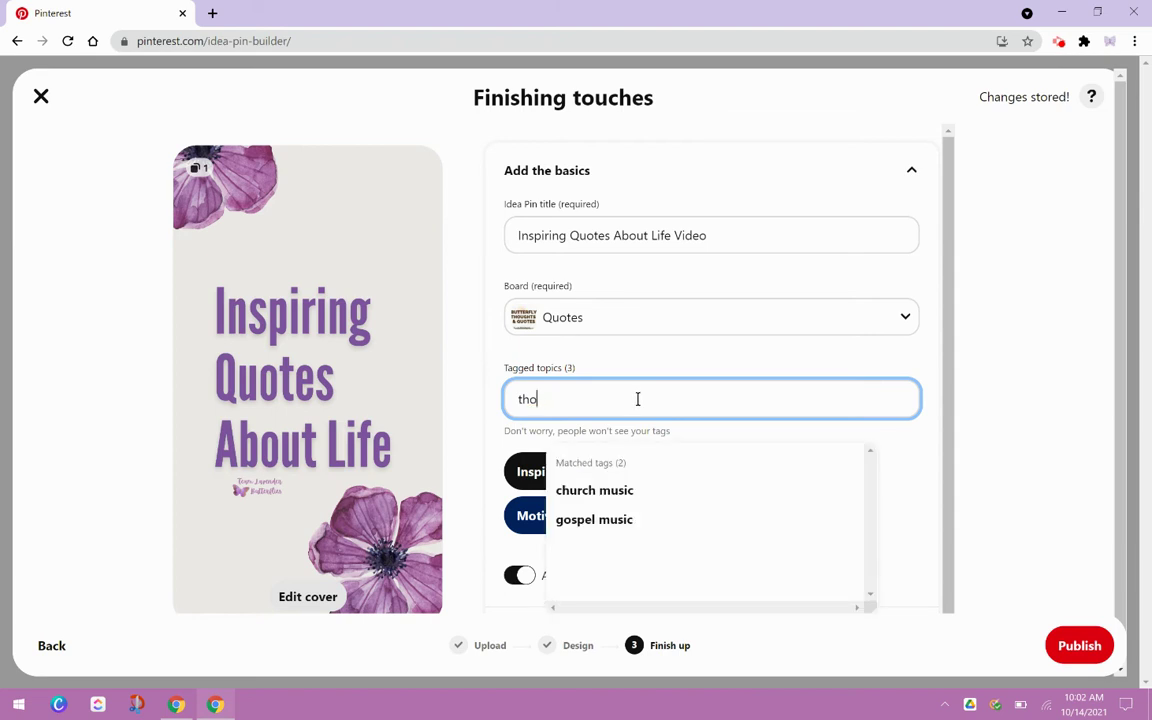
pyautogui.press('BackSpace')
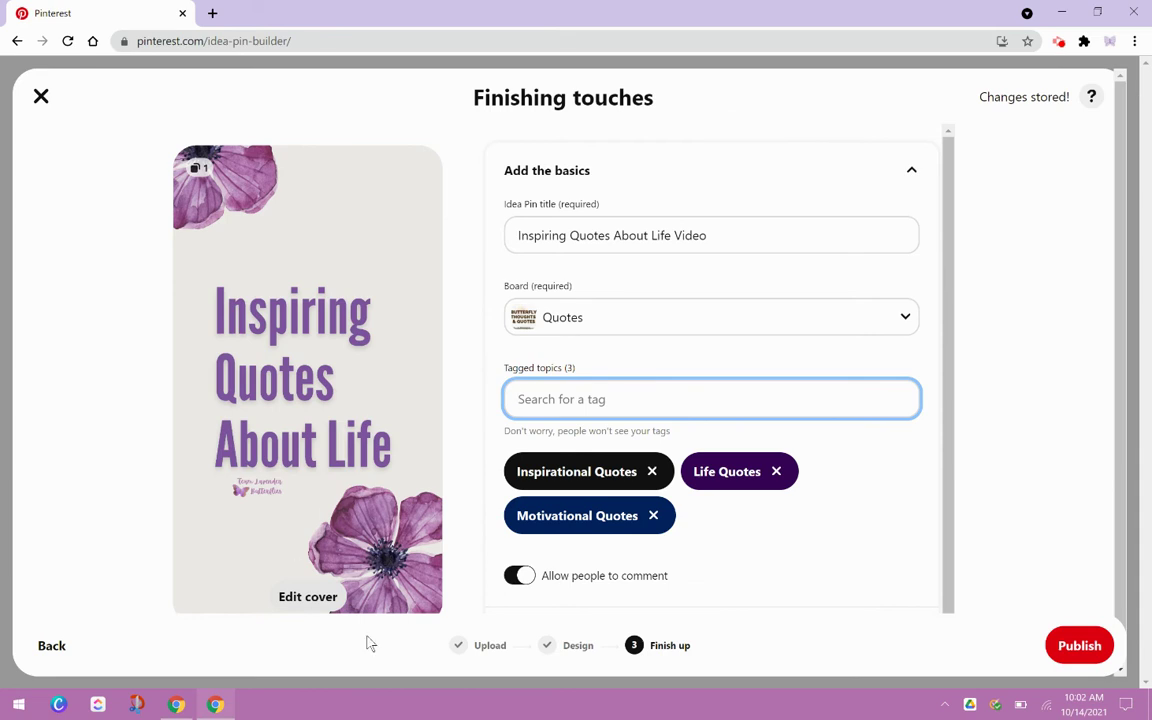
pyautogui.moveTo(950, 460); pyautogui.dragTo(949, 513)
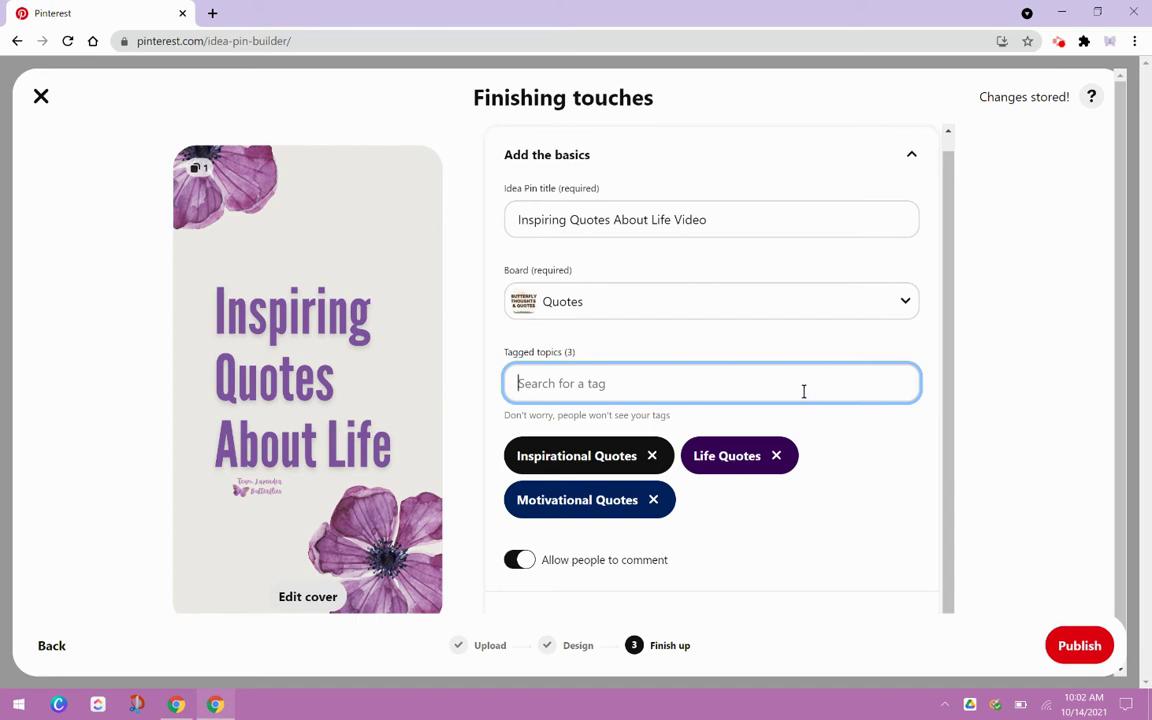
# - Search 'self' and add the Self Esteem Quotes and Empowering Quotes tags
pyautogui.write('s')
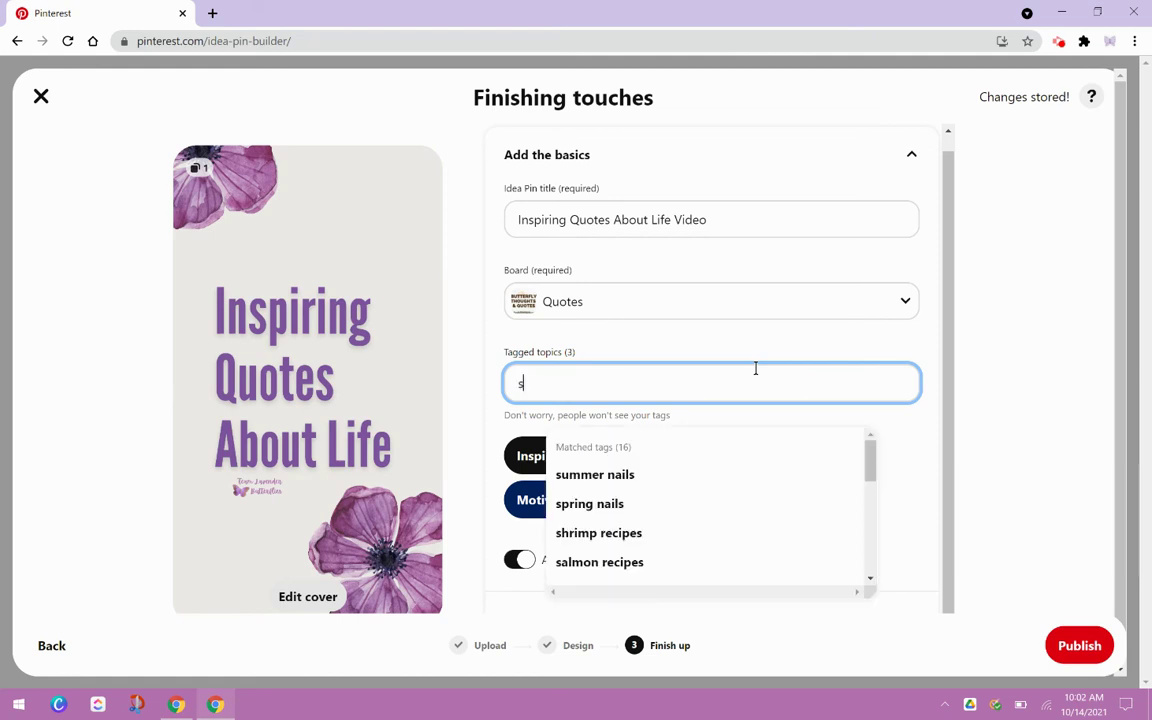
pyautogui.write('elf')
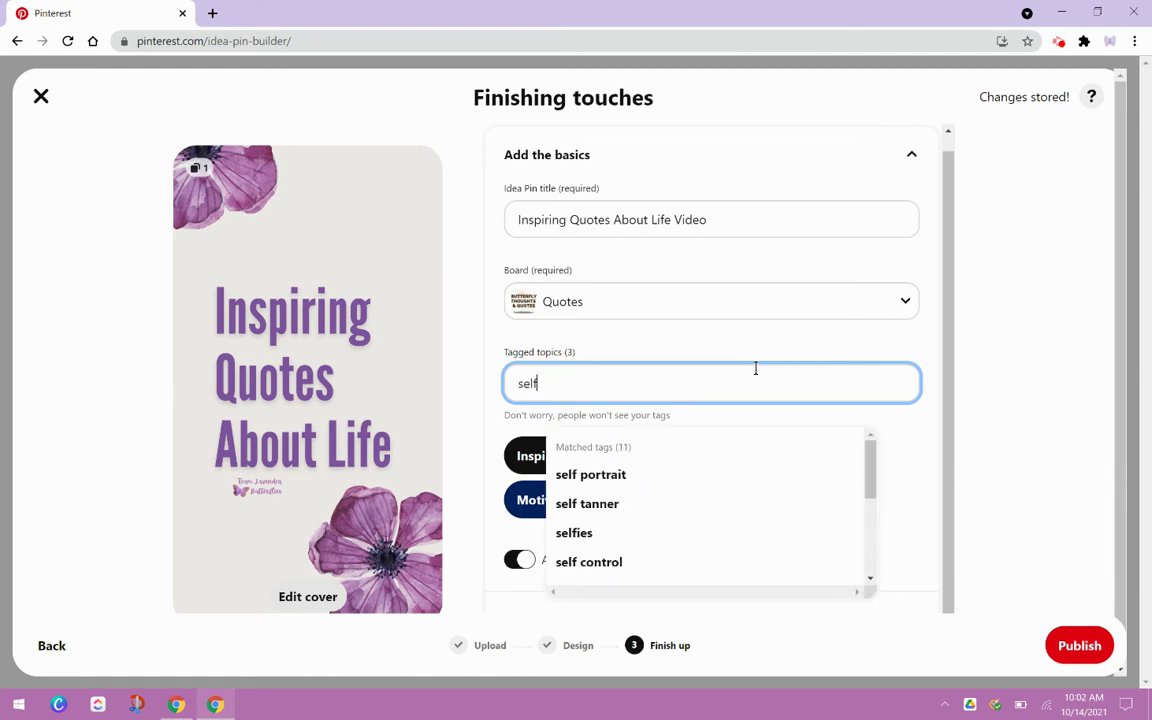
pyautogui.moveTo(869, 476); pyautogui.dragTo(868, 515)
pyautogui.click(655, 525)
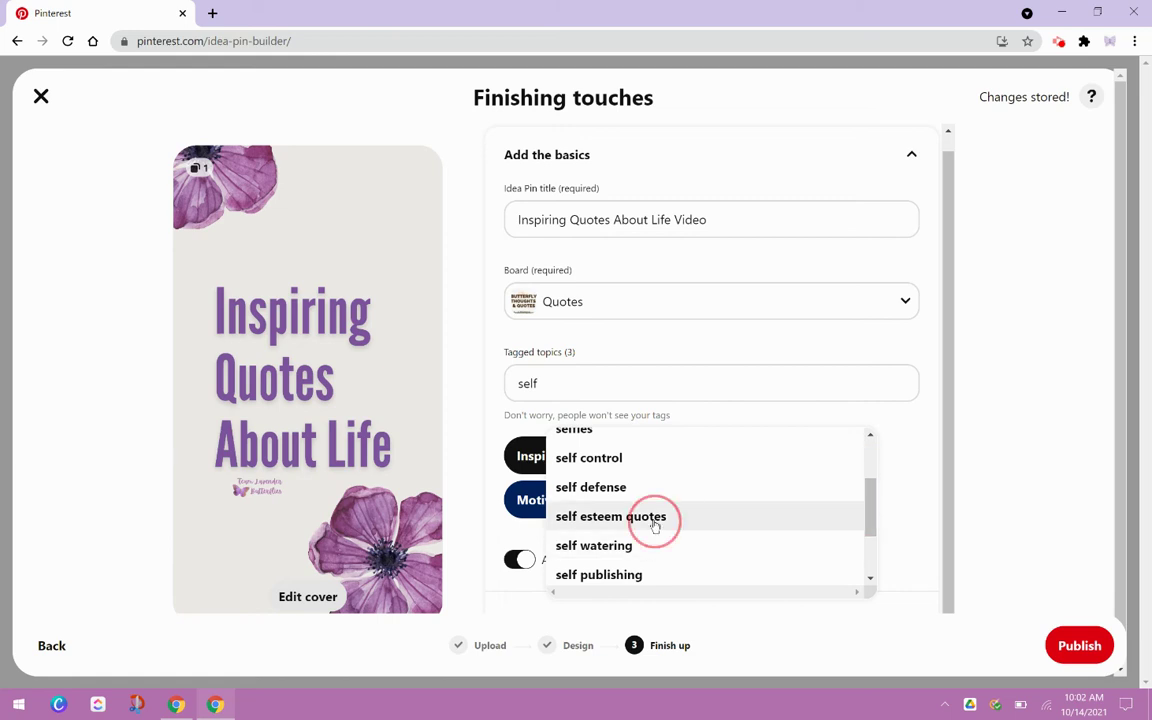
pyautogui.click(653, 384)
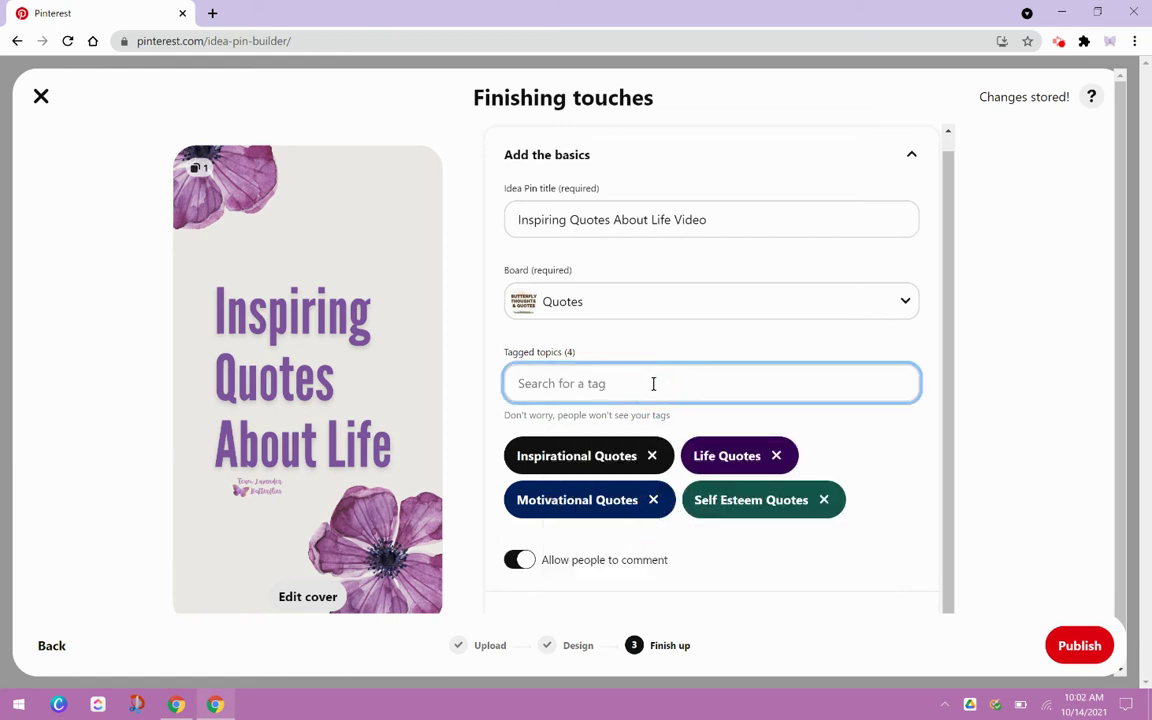
pyautogui.write('self')
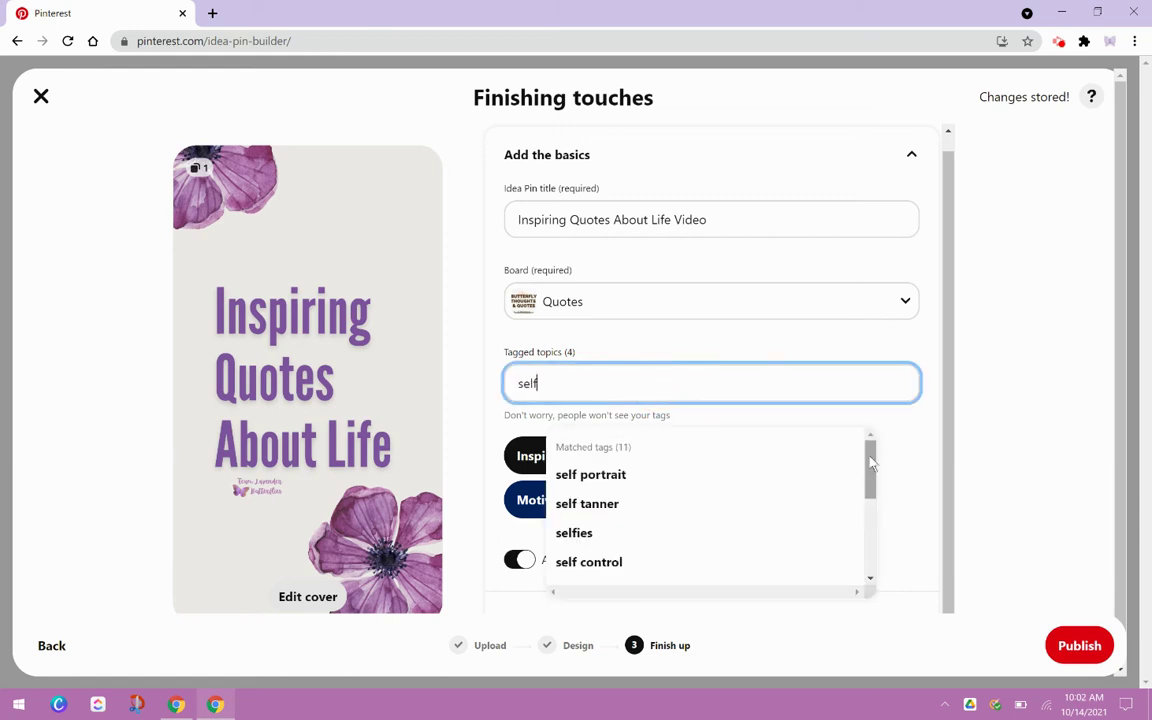
pyautogui.moveTo(870, 462); pyautogui.dragTo(862, 538)
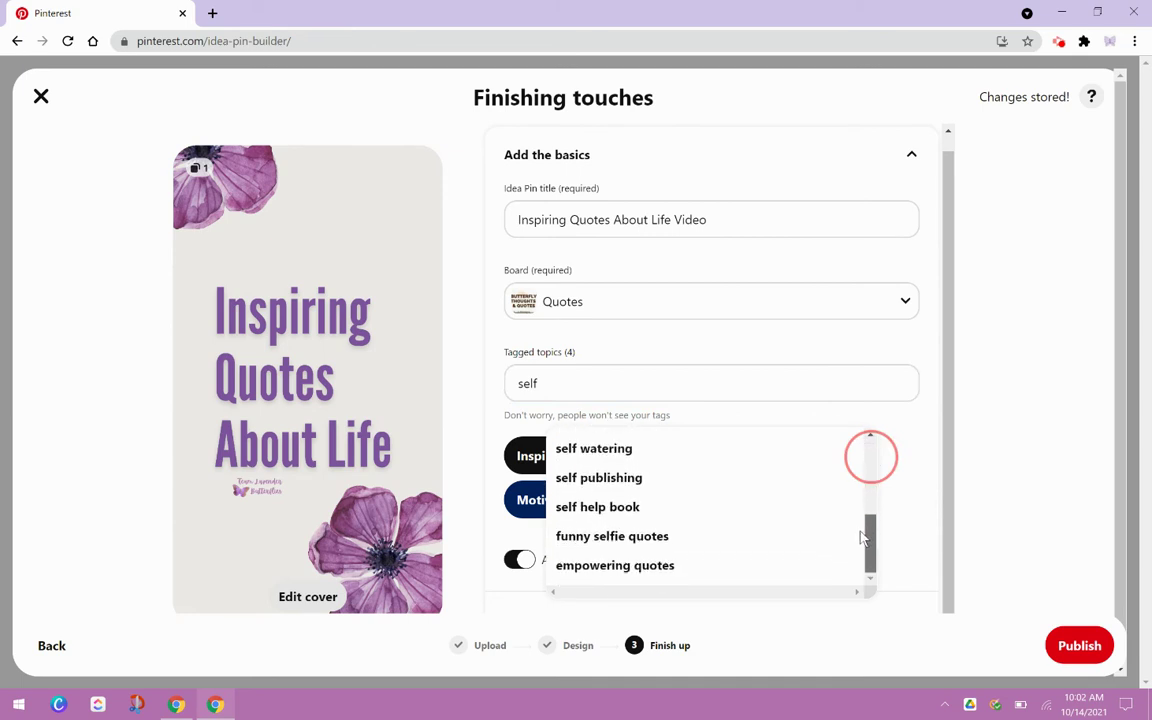
pyautogui.click(741, 562)
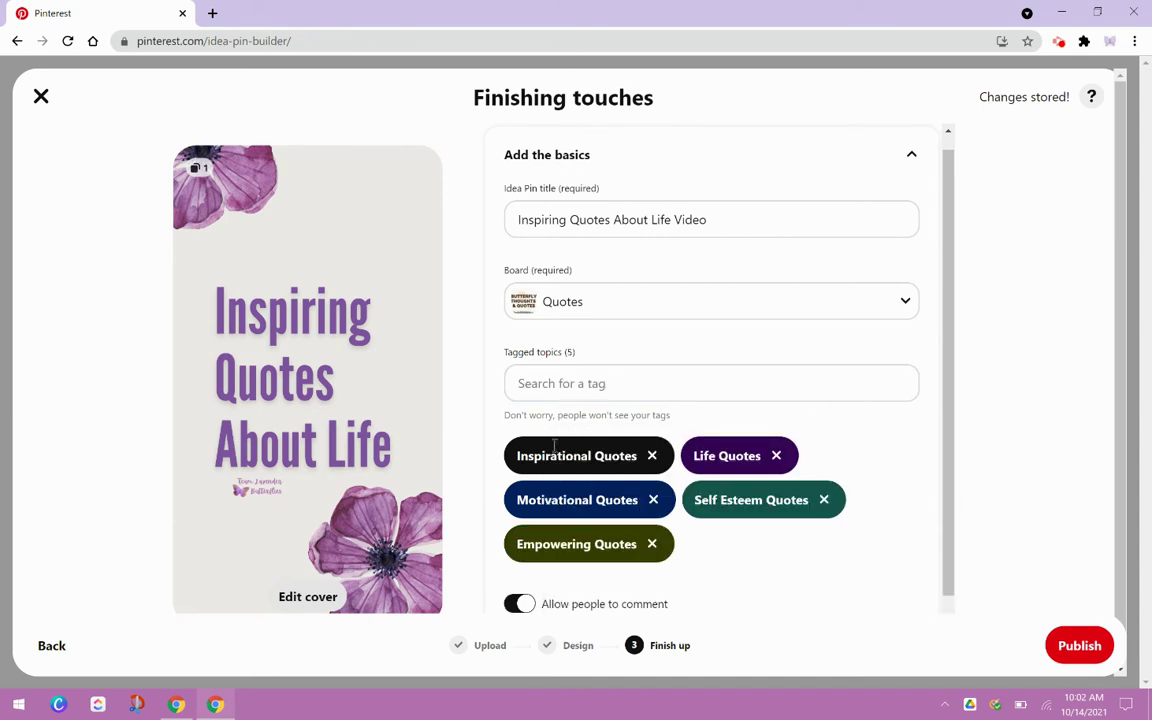
# - Search 'bus' and add the Business Quotes and Business Motivation tags
pyautogui.click(647, 380)
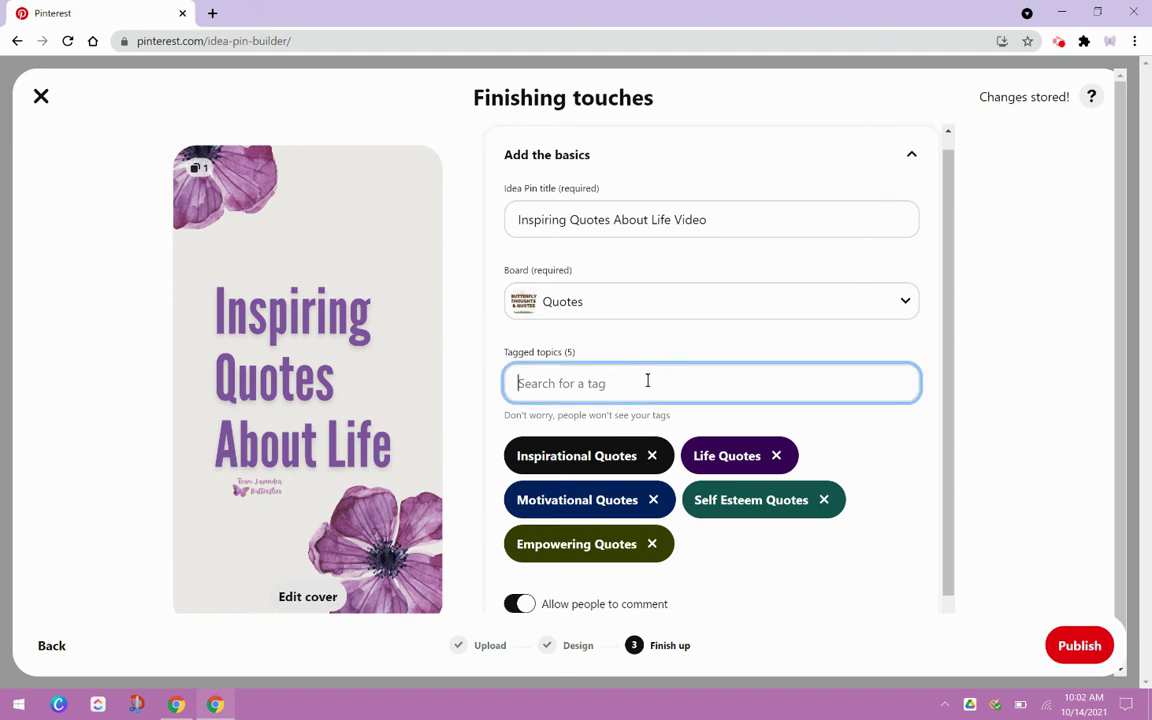
pyautogui.write('bus')
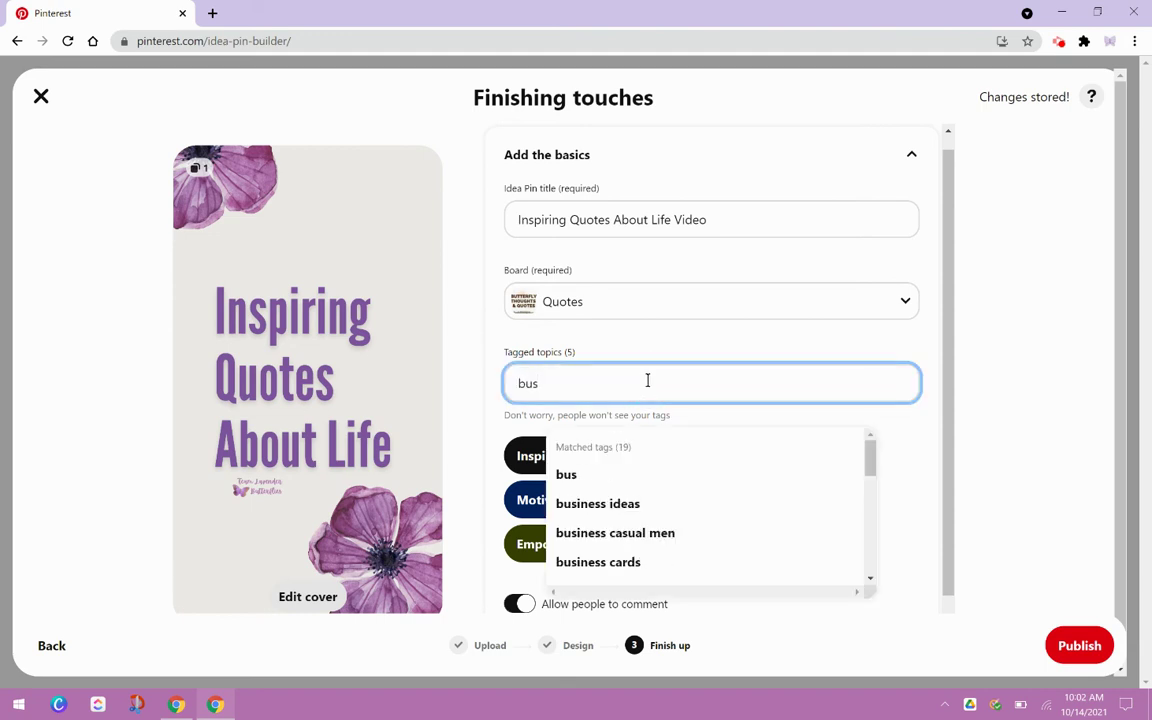
pyautogui.moveTo(871, 463)
pyautogui.mouseDown()
pyautogui.moveTo(872, 484)
pyautogui.moveTo(874, 471)
pyautogui.mouseUp()
pyautogui.click(600, 512)
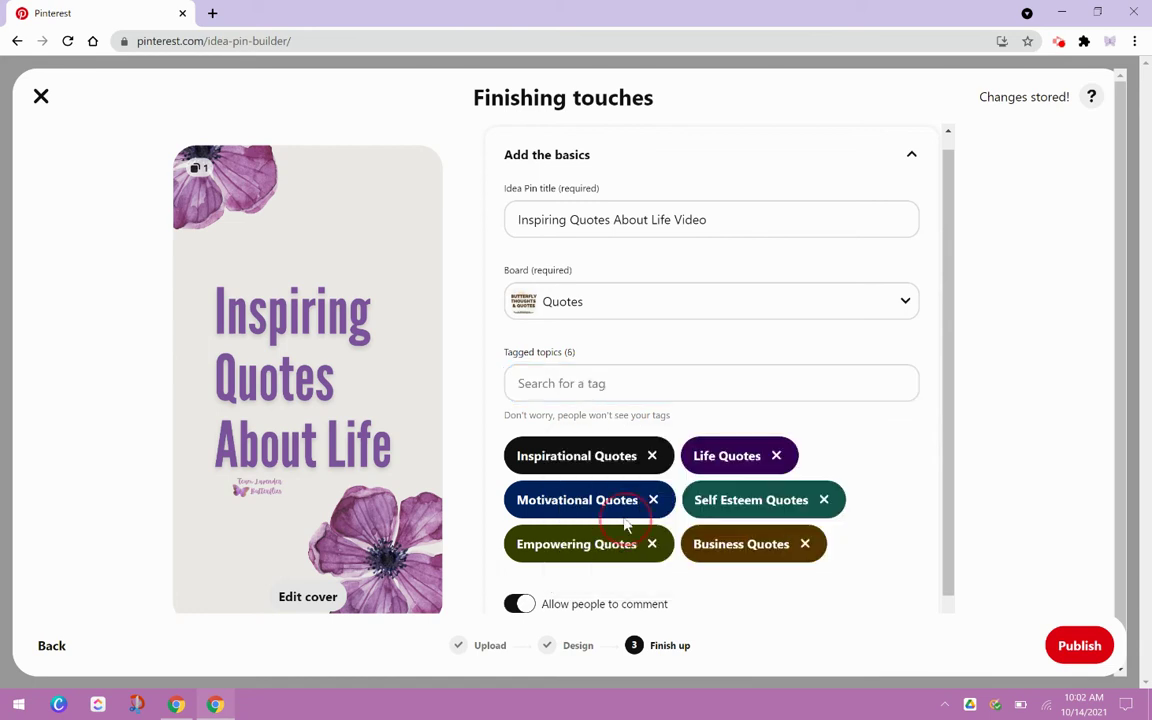
pyautogui.click(651, 393)
pyautogui.write('busin')
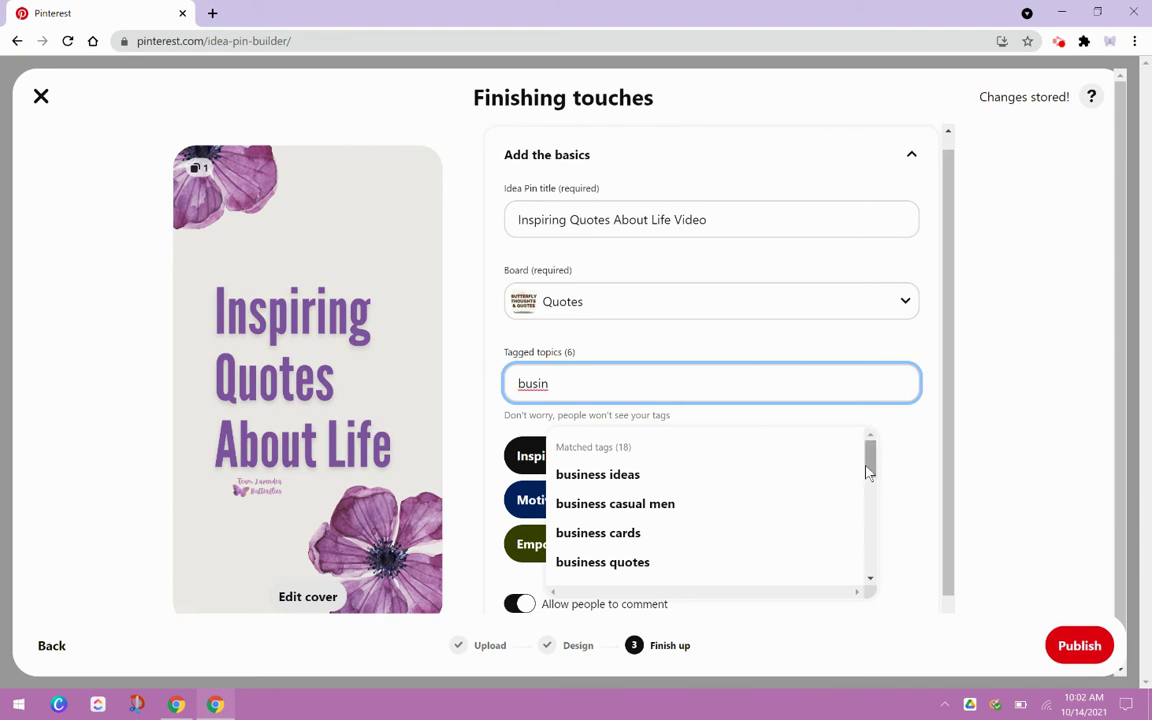
pyautogui.moveTo(869, 463); pyautogui.dragTo(871, 482)
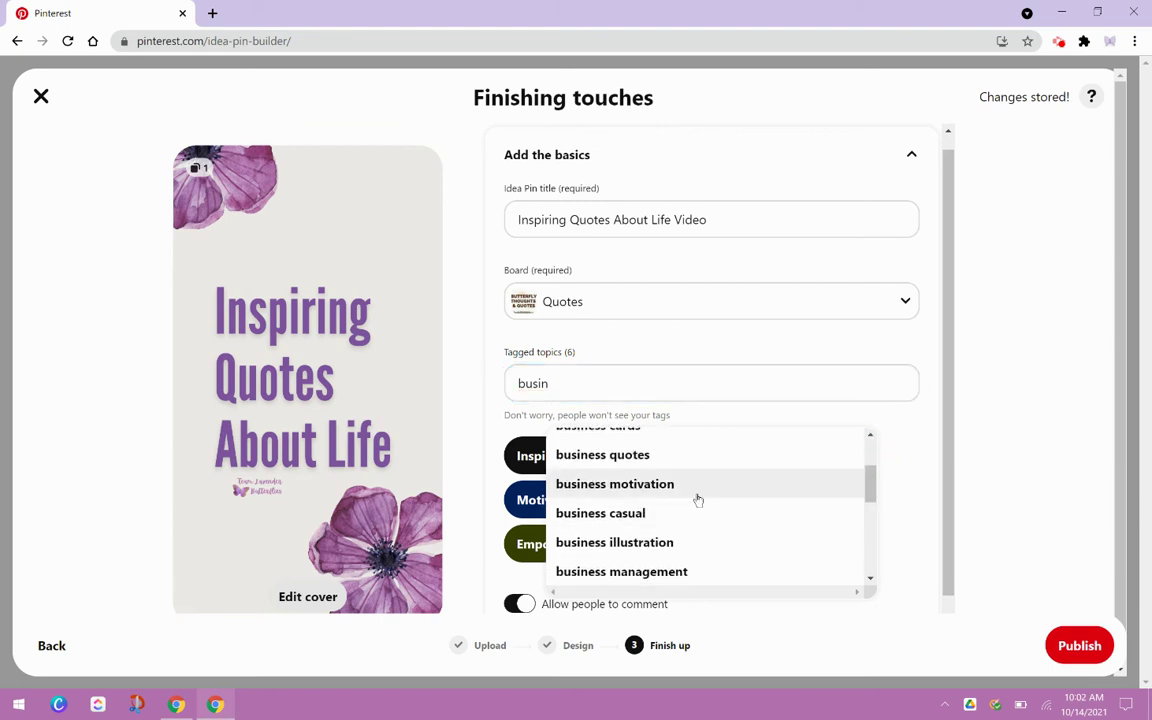
pyautogui.click(694, 487)
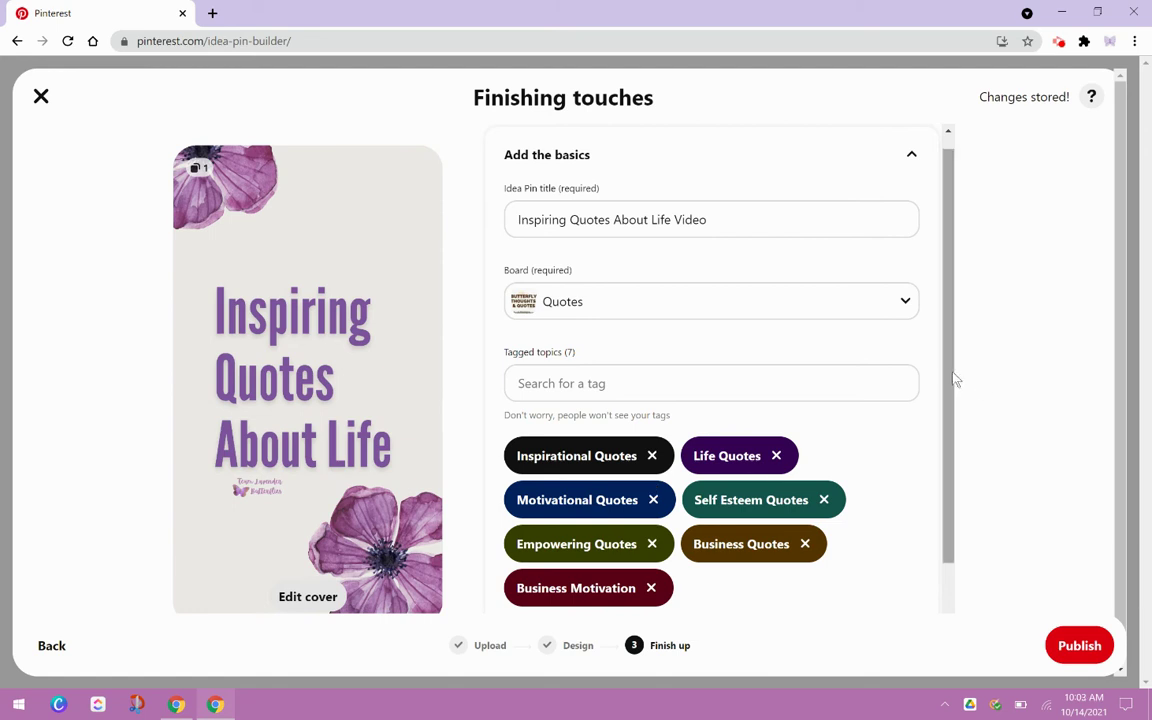
pyautogui.moveTo(952, 378); pyautogui.dragTo(952, 497)
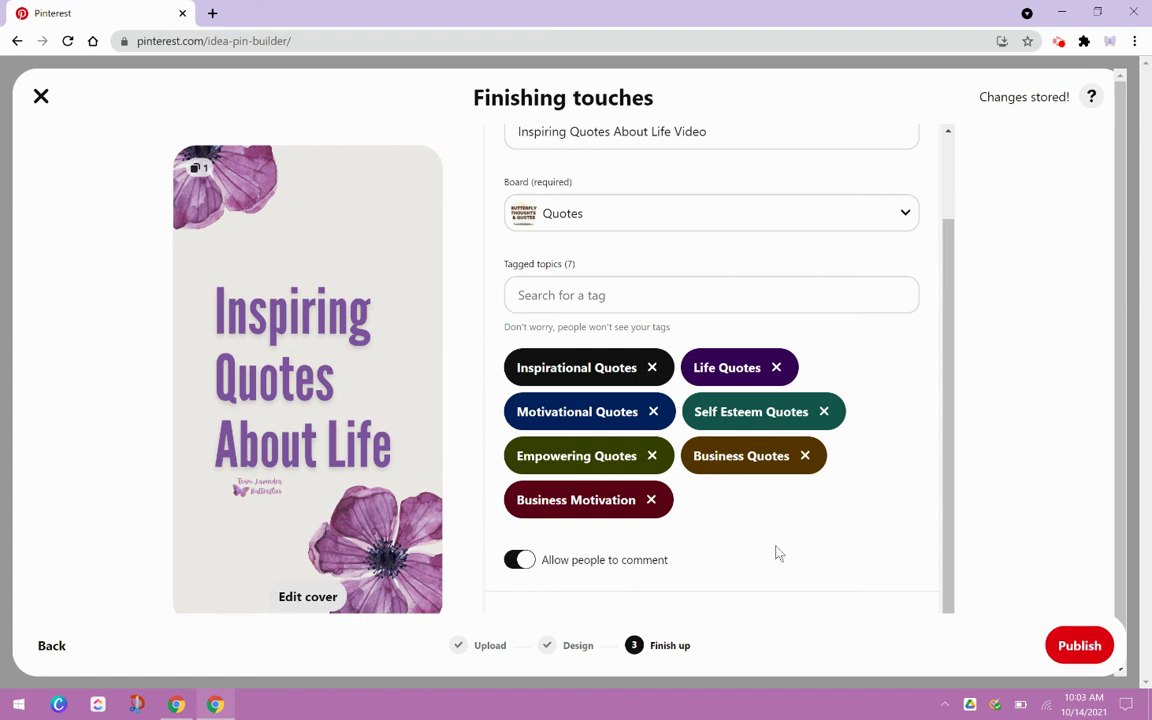
pyautogui.click(951, 442)
pyautogui.click(540, 577)
pyautogui.click(950, 518)
pyautogui.moveTo(950, 518); pyautogui.dragTo(949, 586)
# - Publish the Idea Pin, then go from its pin page to the creator's profile
pyautogui.click(1079, 652)
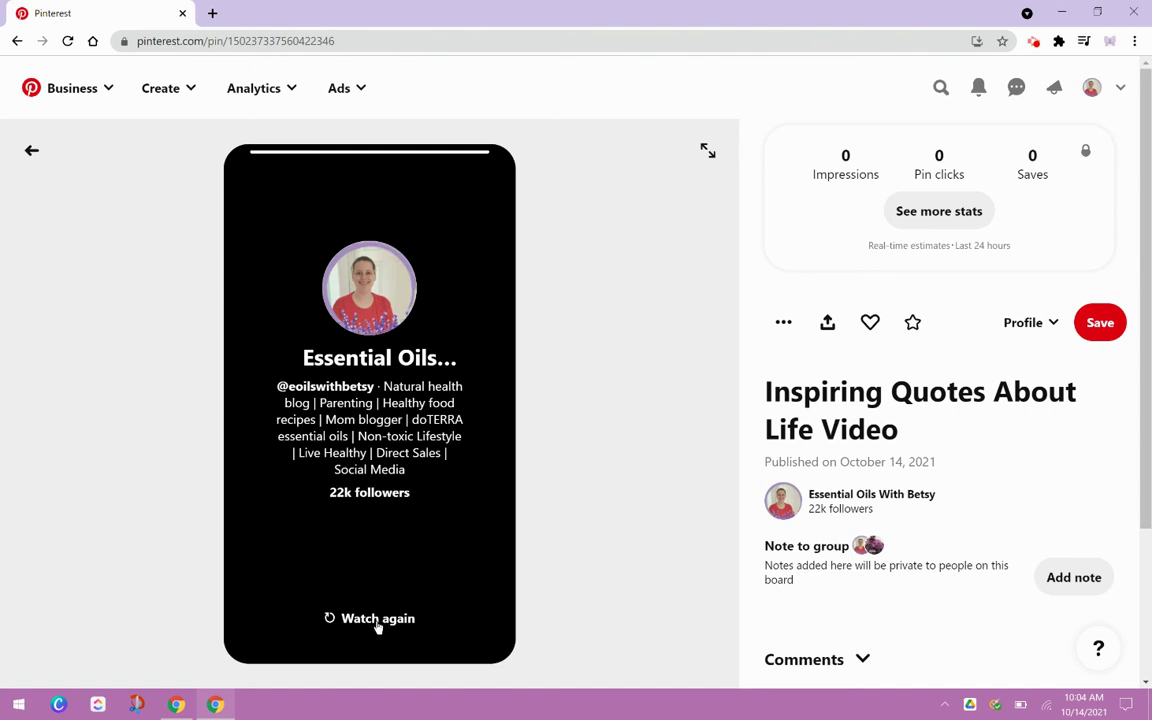
pyautogui.click(342, 266)
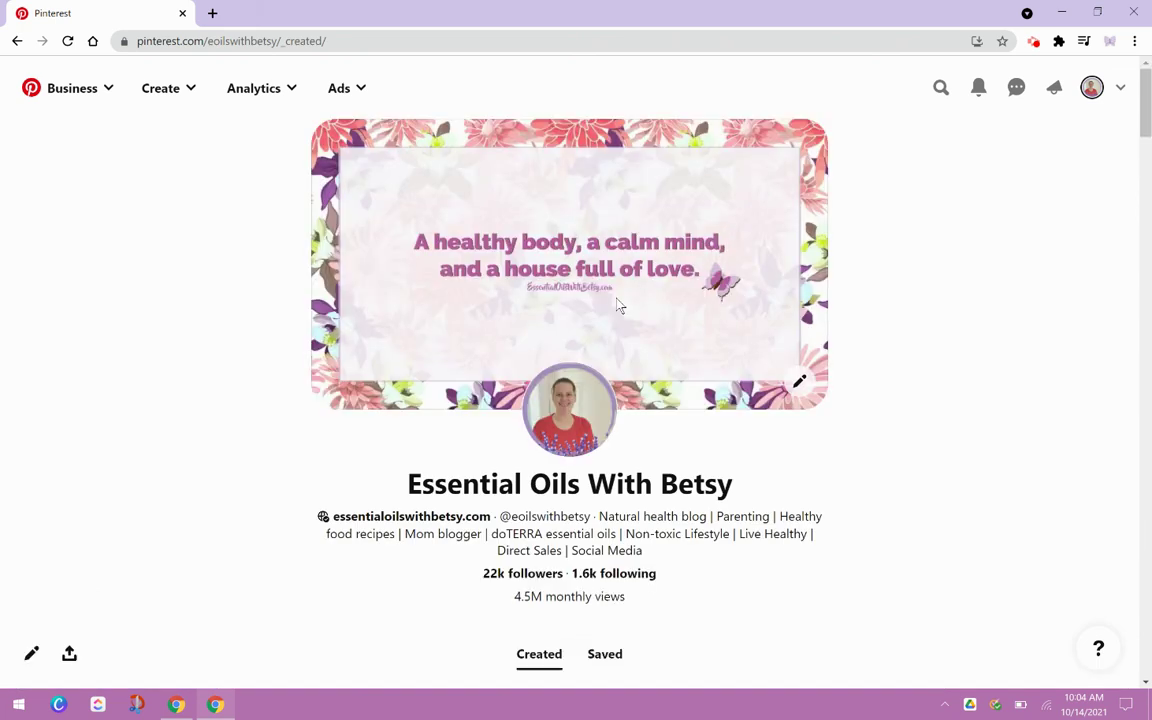
# - Open the Saved tab's All Pins board, showing 'Inspiring Quotes About Life Video' first
pyautogui.moveTo(1140, 118); pyautogui.dragTo(1147, 168)
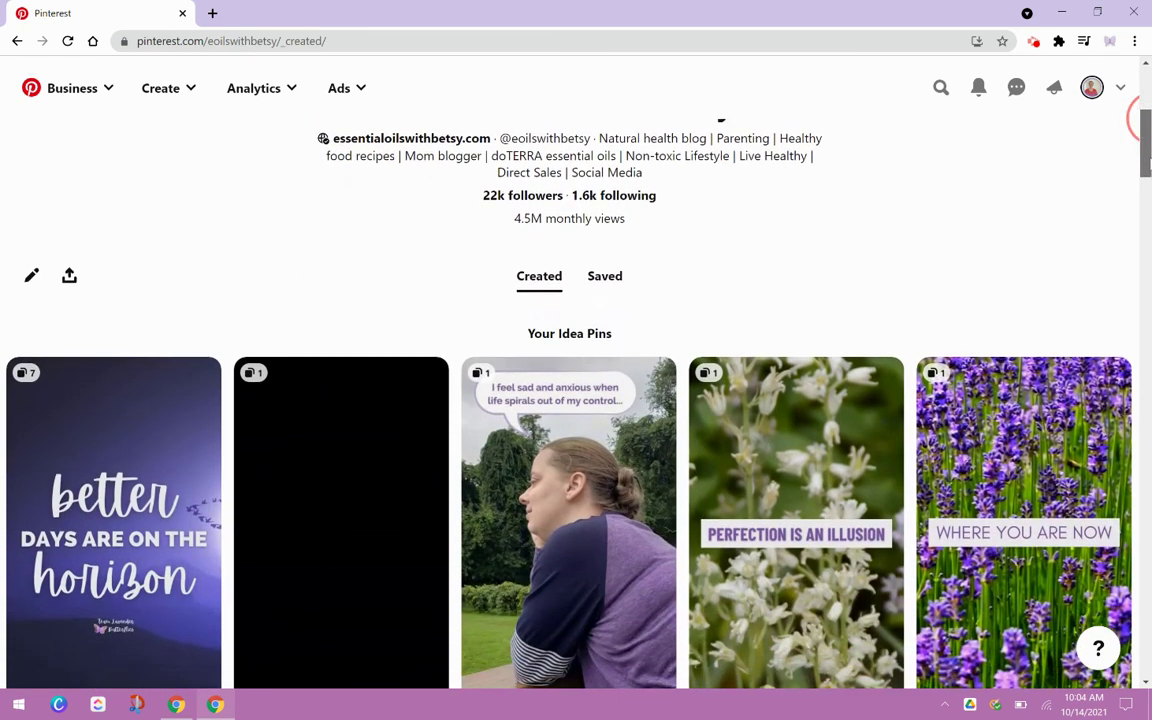
pyautogui.click(605, 276)
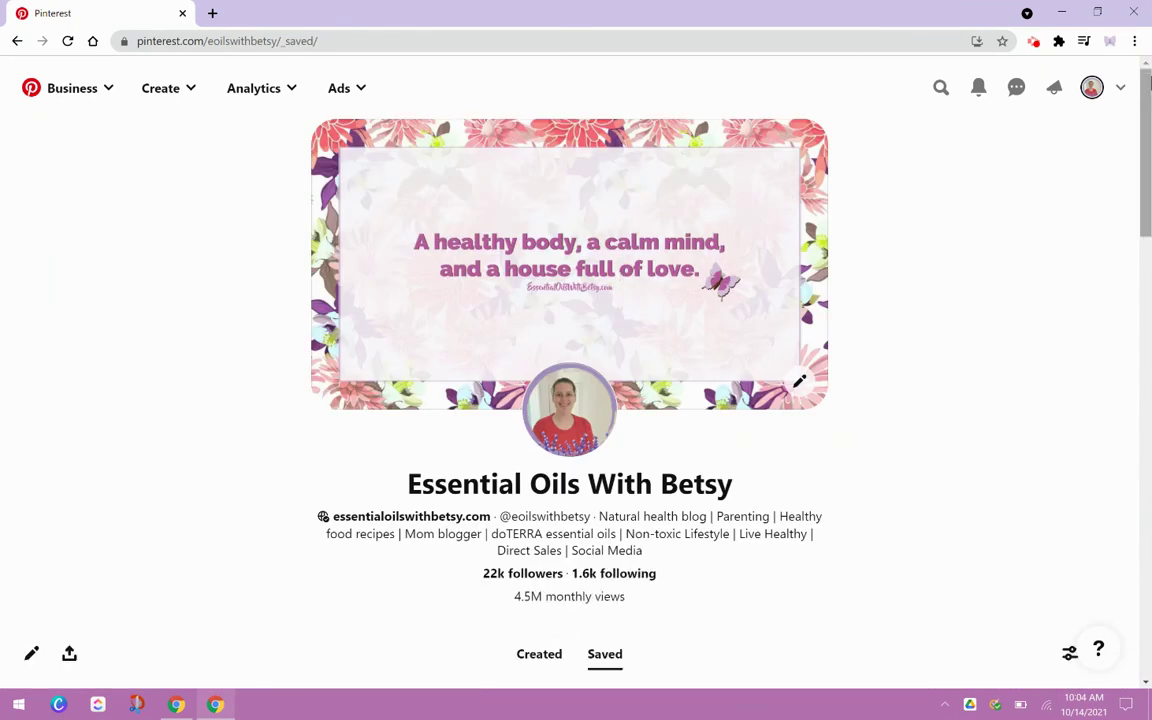
pyautogui.scroll(-3, 1148, 85)
pyautogui.click(190, 420)
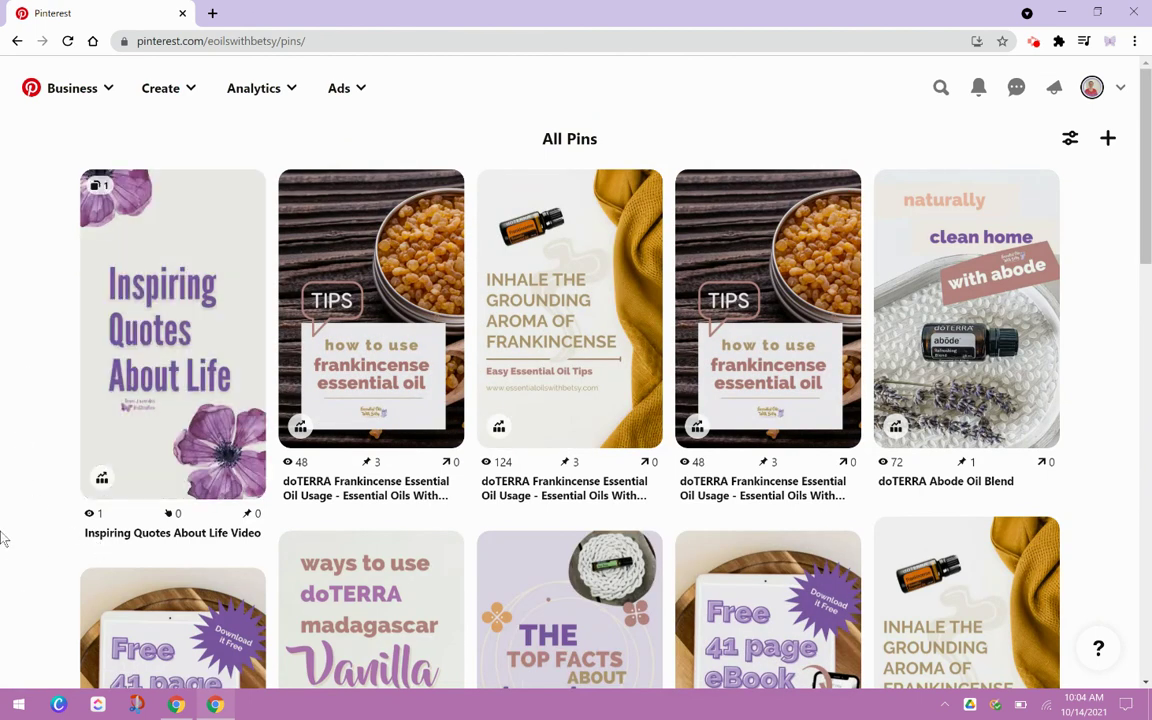
pyautogui.moveTo(102, 377)
pyautogui.moveTo(121, 278)
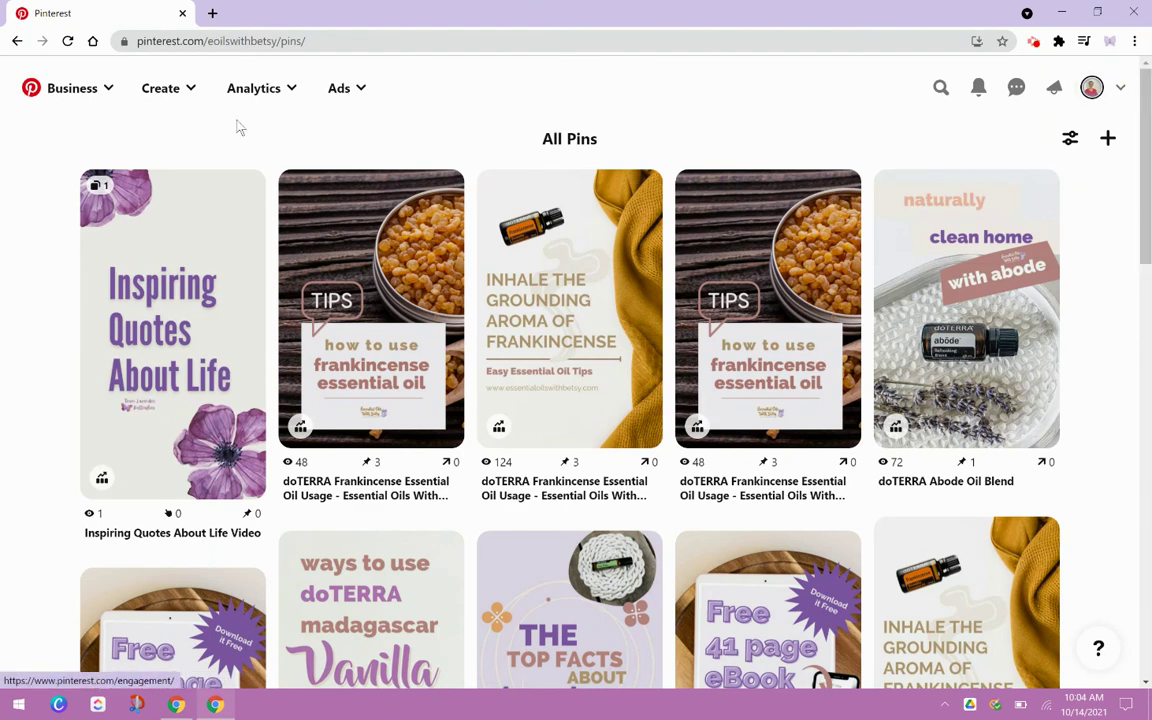
pyautogui.moveTo(202, 282)
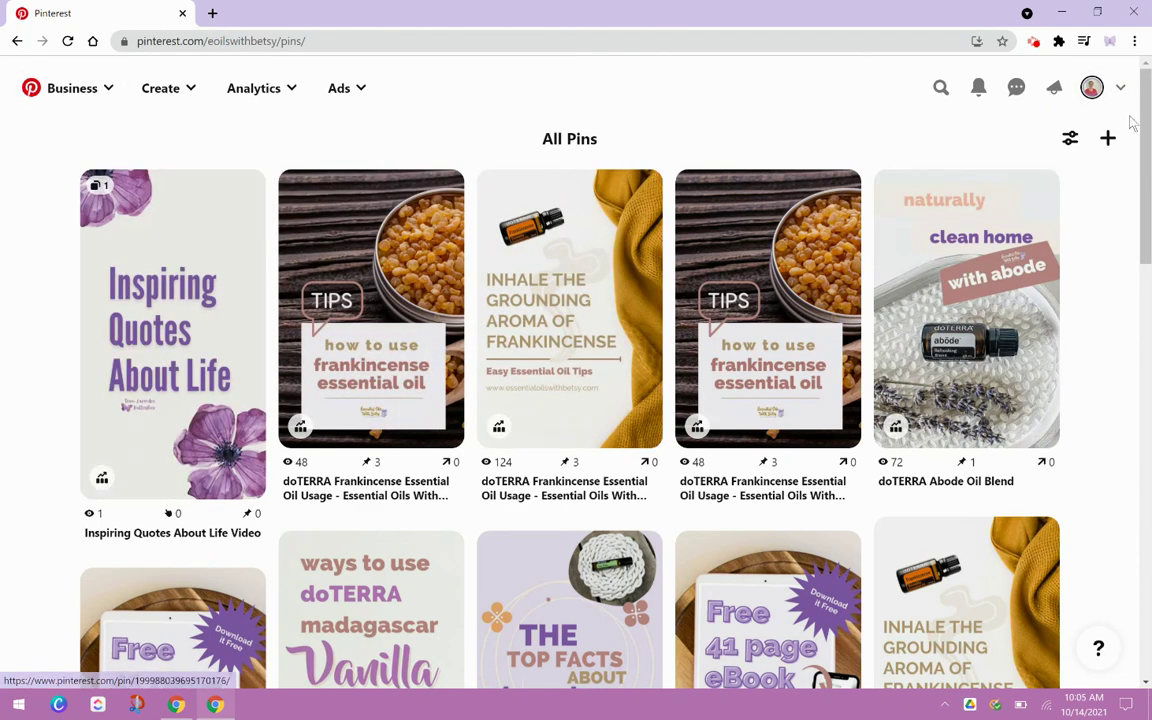
# - Return from All Pins to the business profile's Created pins via the header avatar
pyautogui.click(1097, 88)
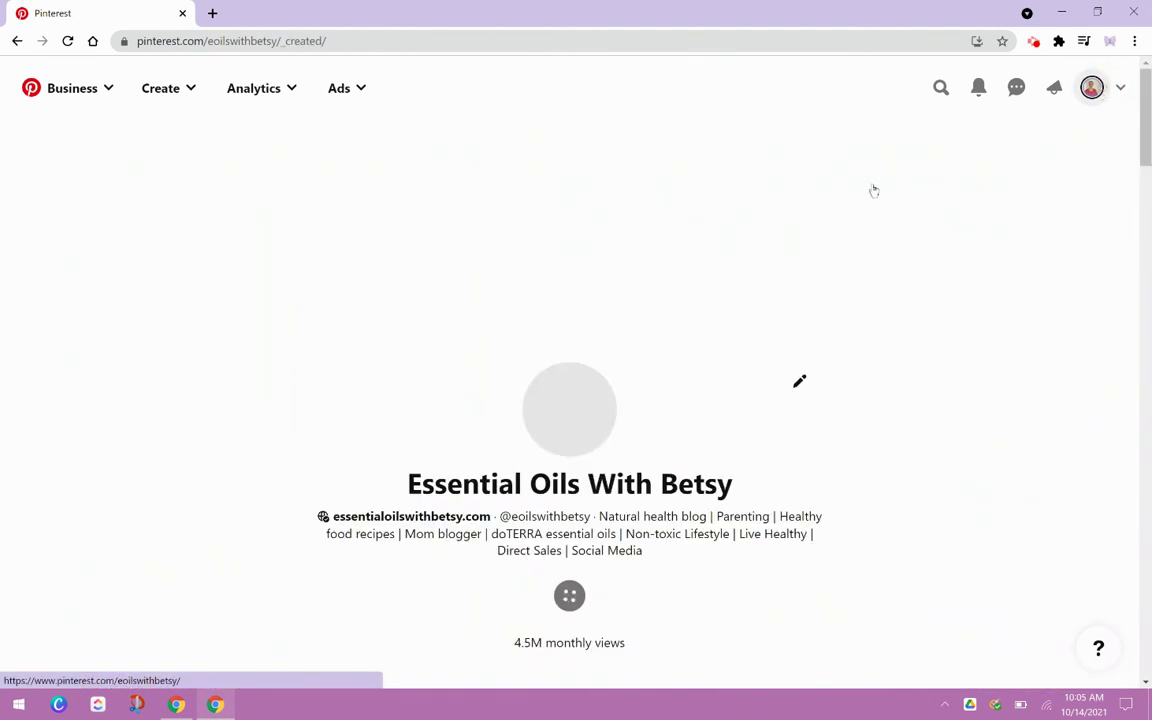